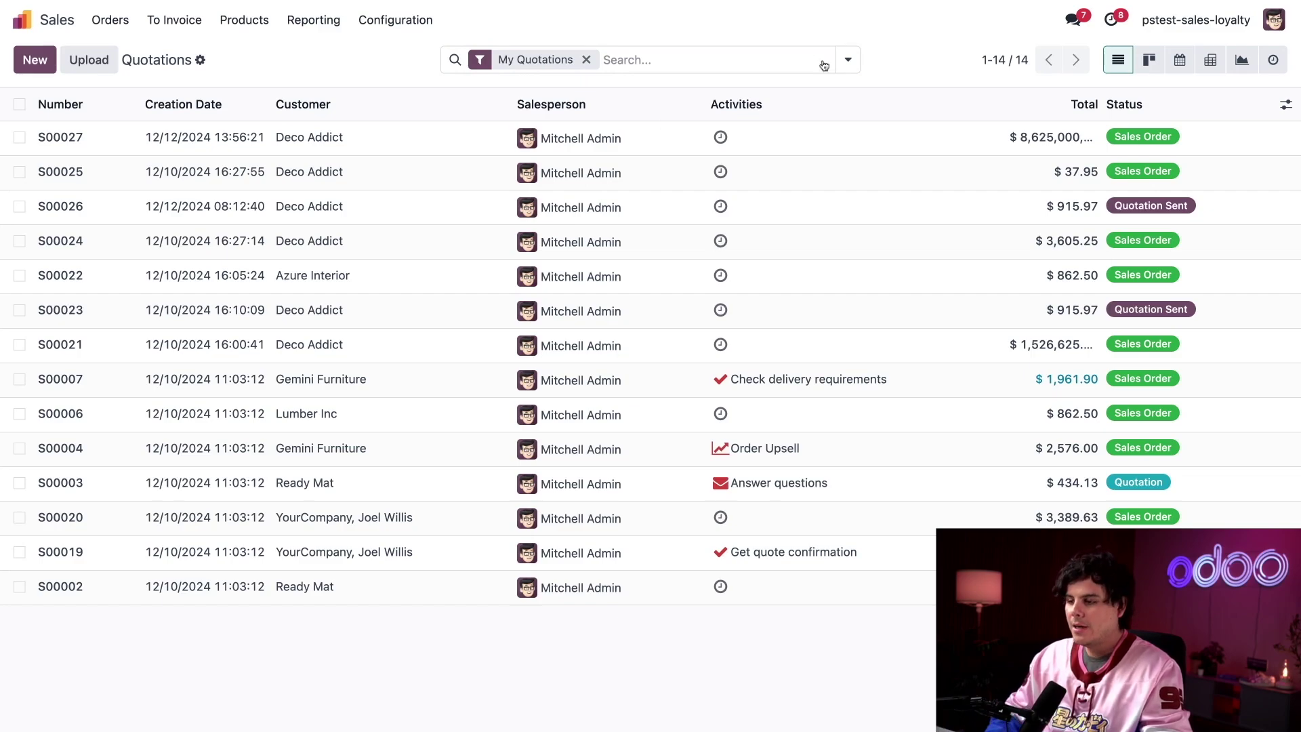
Open Sales Settings and confirm Promotions, Loyalty & Gift Card is checked under Pricing
left_click(390, 29)
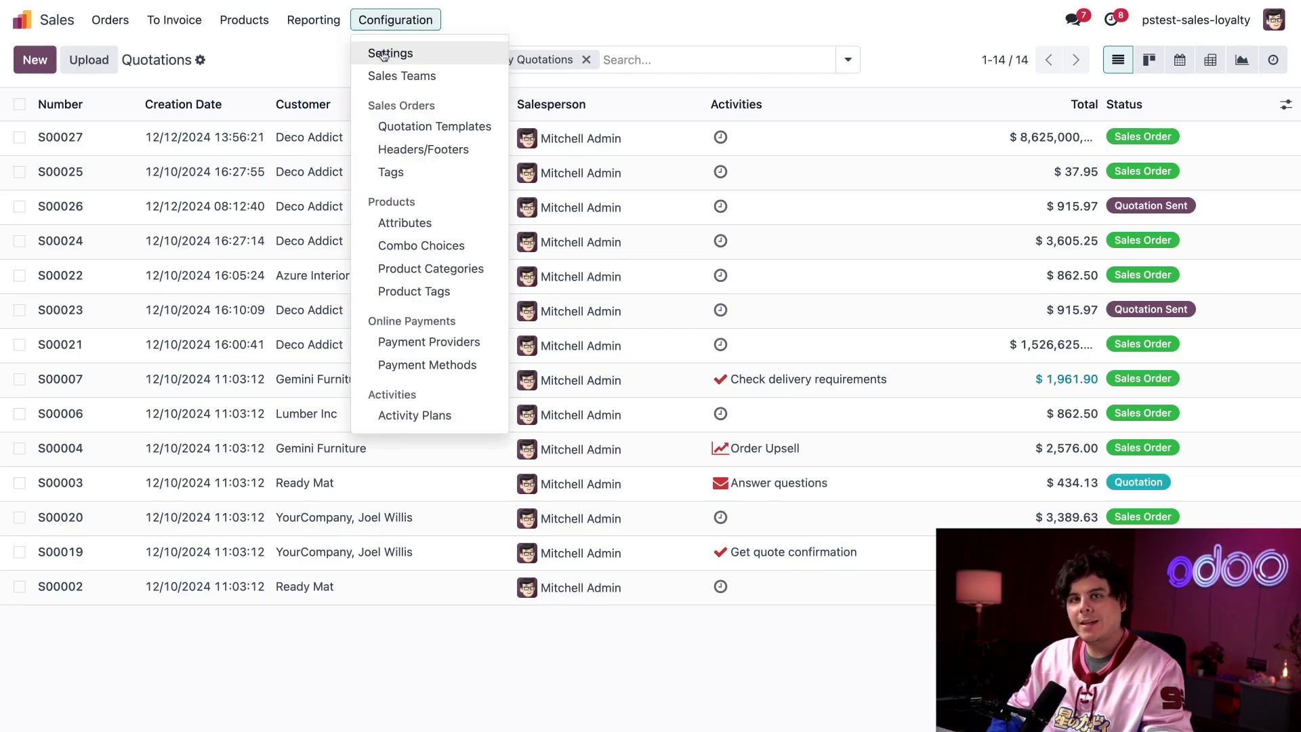
left_click(384, 55)
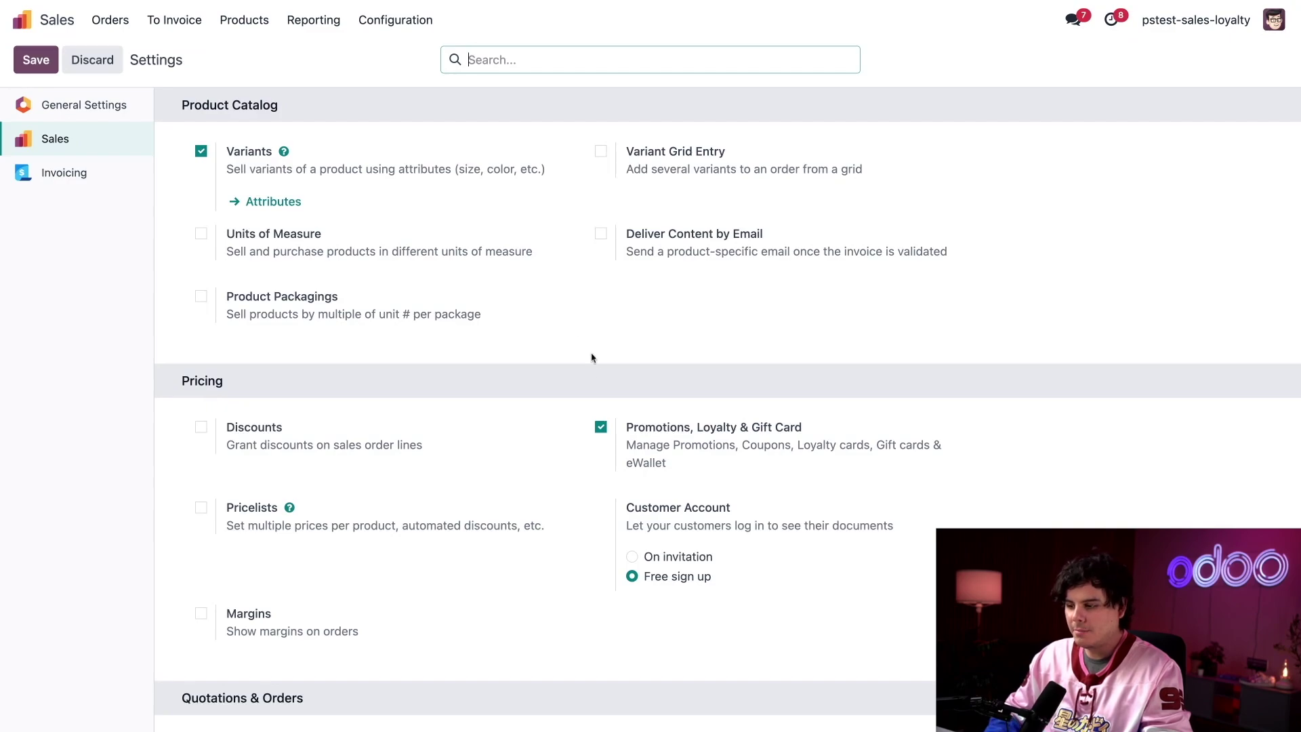
mouse_move(623, 430)
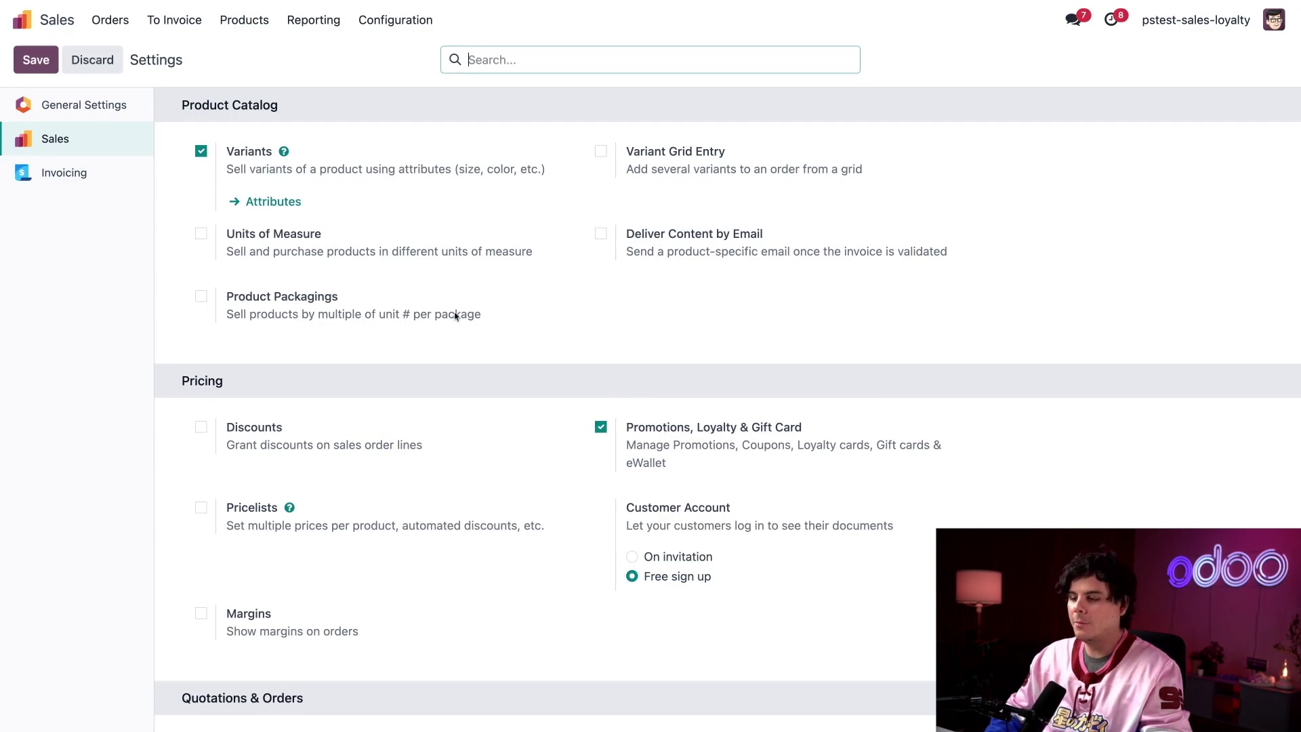
mouse_move(553, 305)
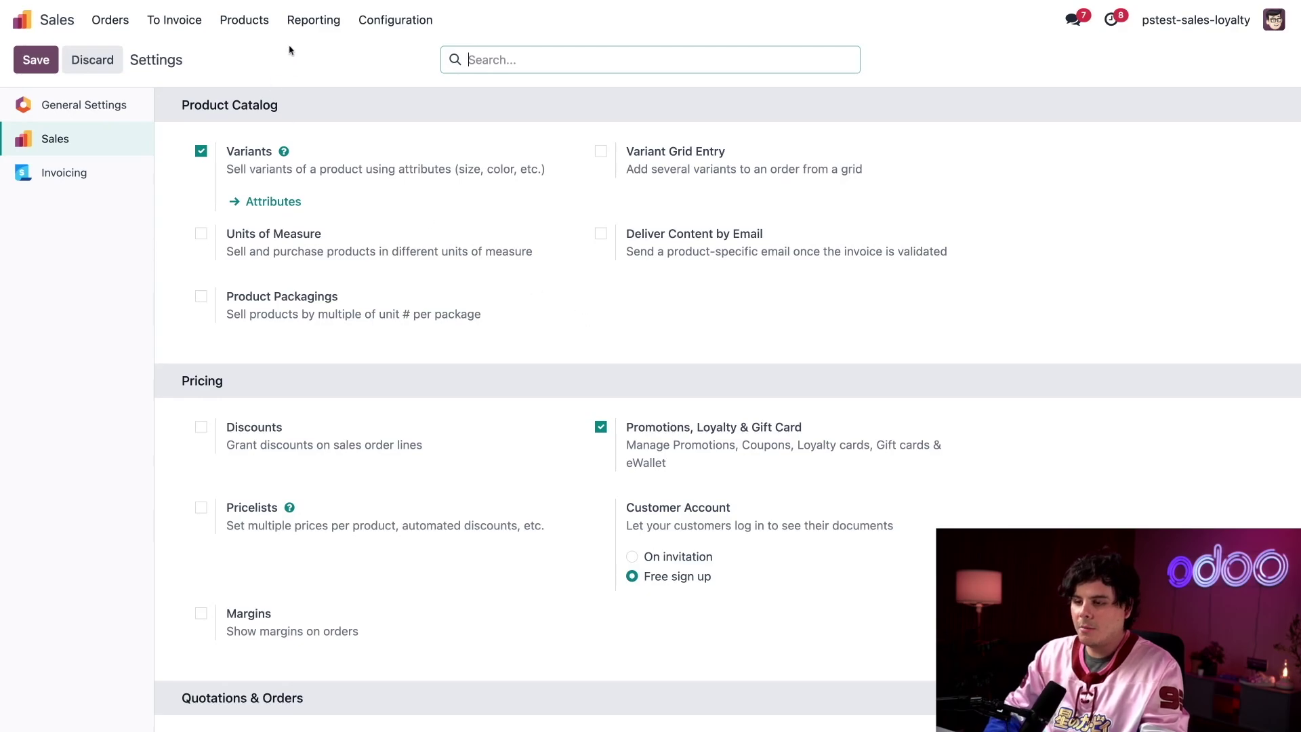
Open the Stealthy Points program from Products > Discount & Loyalty
left_click(252, 24)
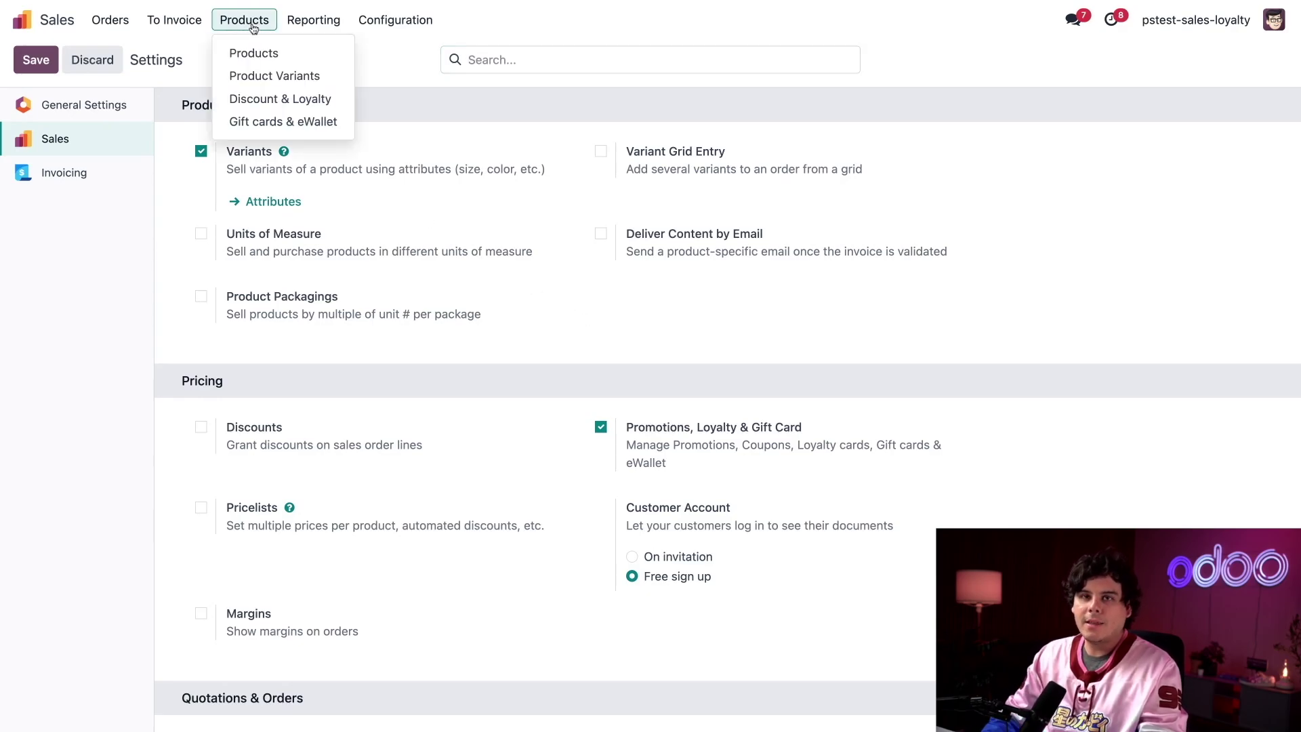
left_click(252, 100)
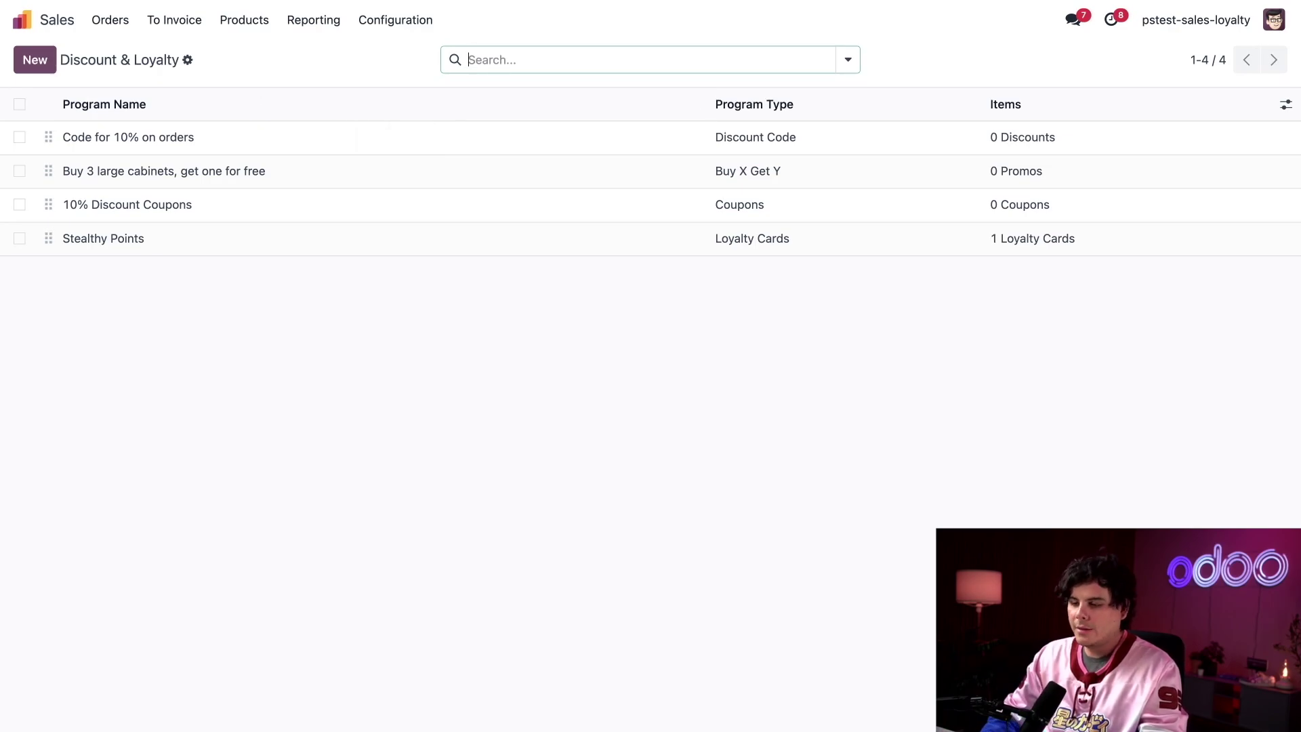
left_click(228, 250)
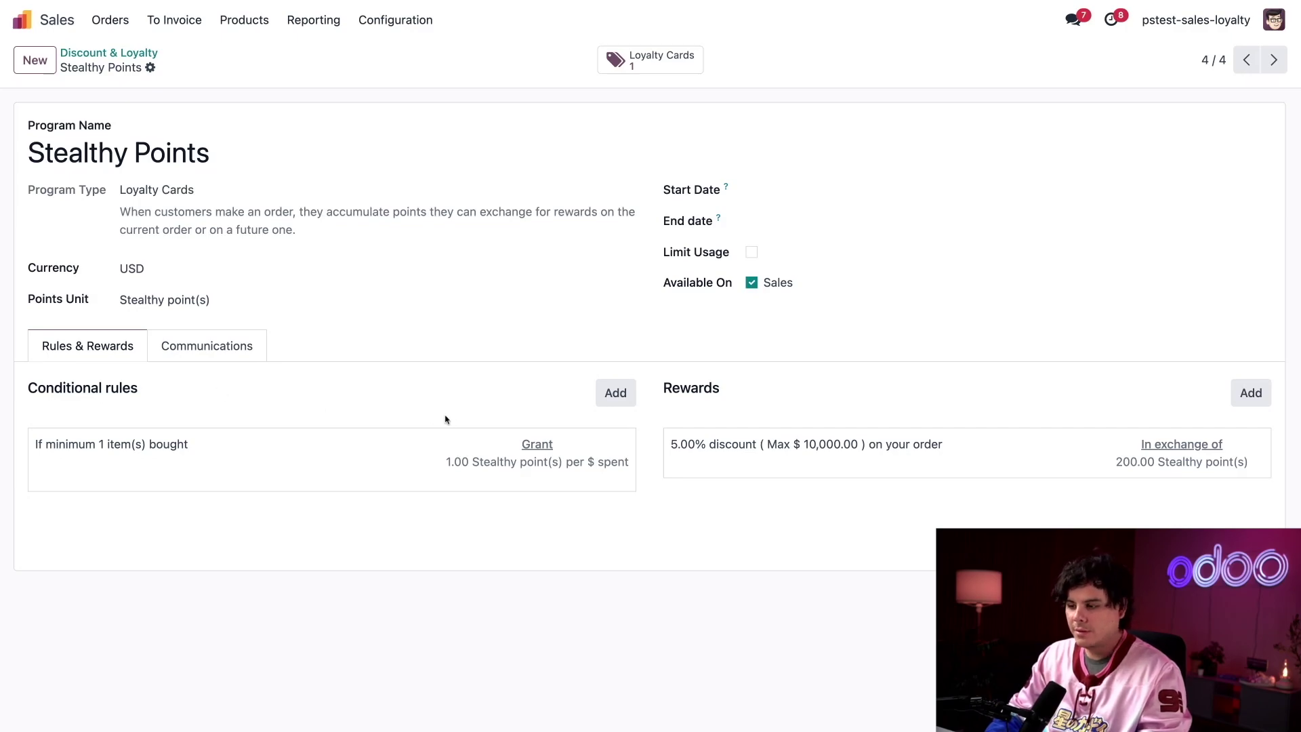
left_click(311, 464)
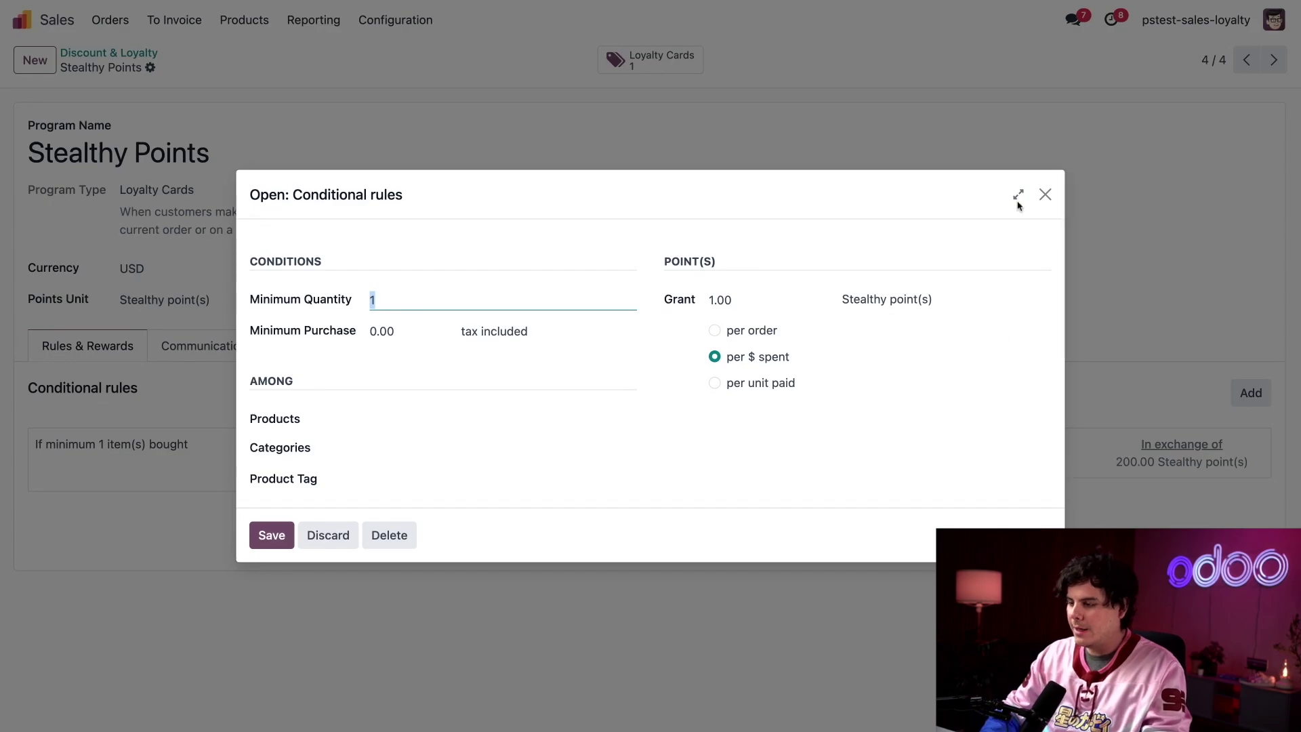
left_click(1045, 194)
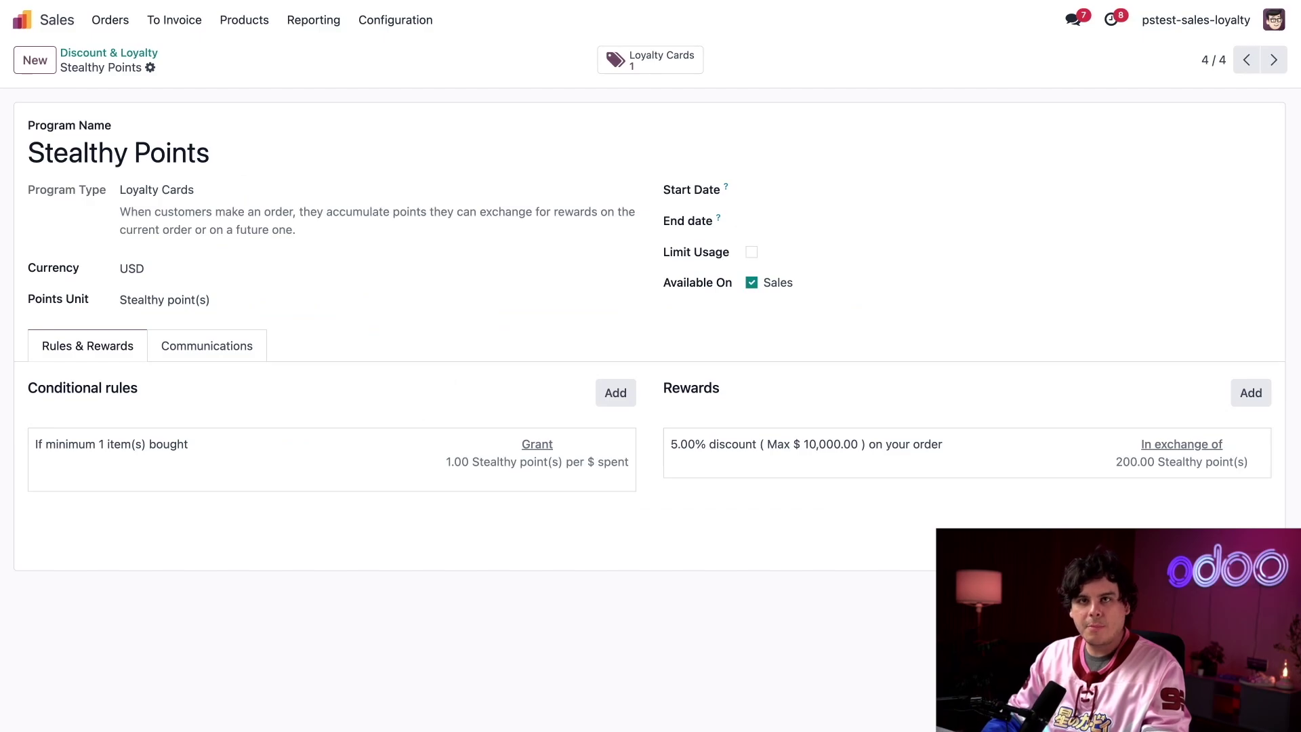
Add a new conditional rule covering Acoustic Bloc Screens (White) and Acoustic Bloc Screens (Wood)
left_click(601, 395)
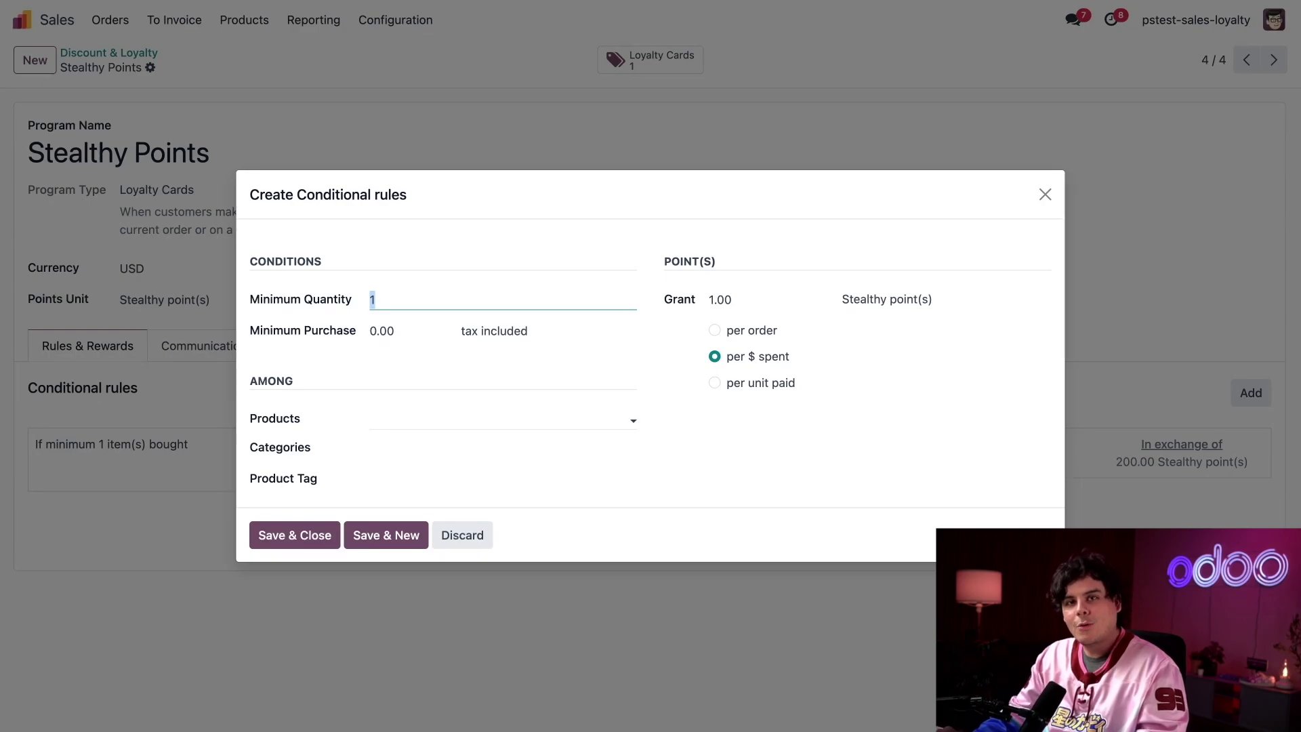
left_click(438, 421)
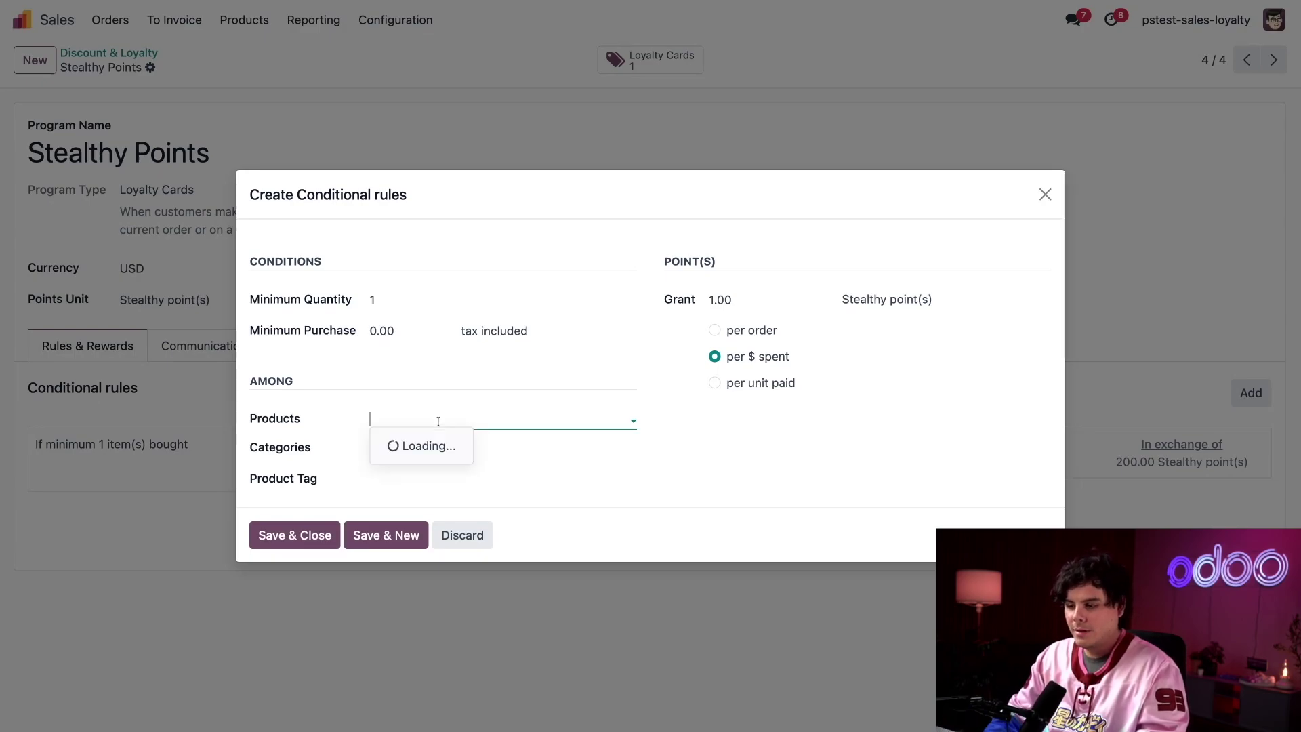
type("acous")
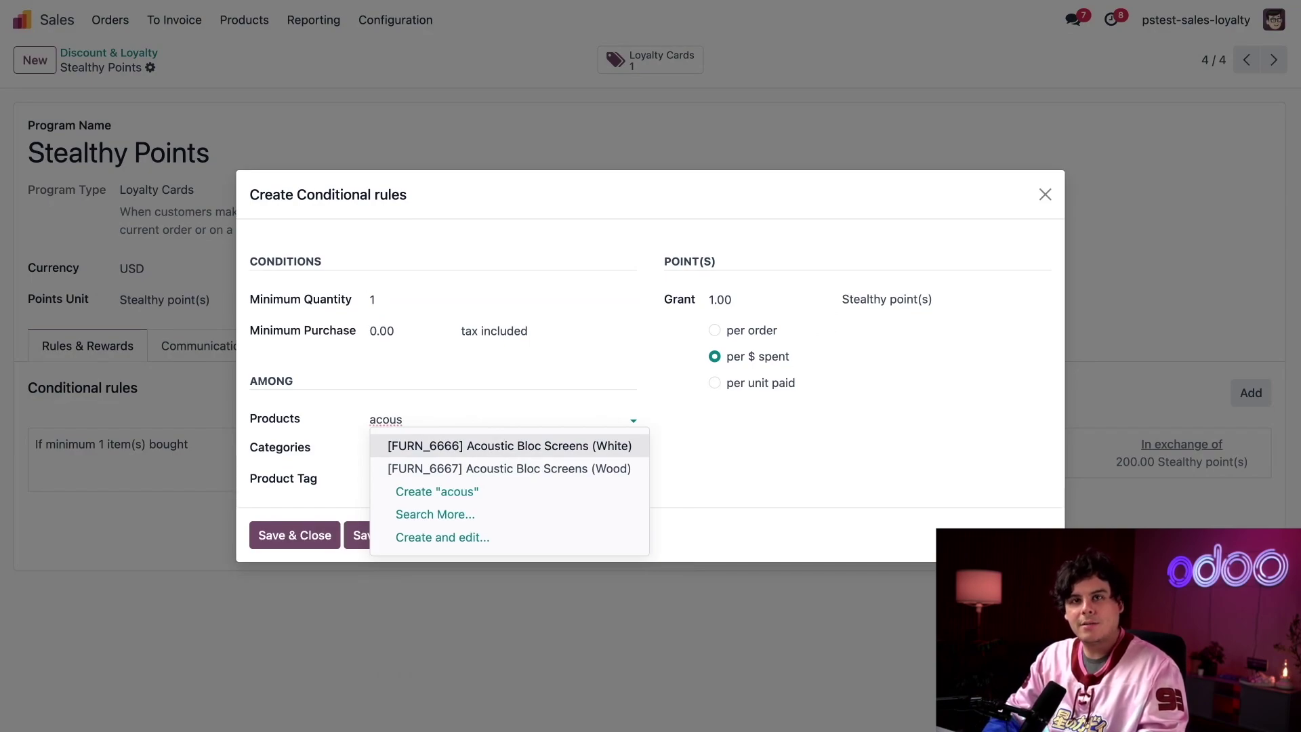
key("Return")
left_click(596, 418)
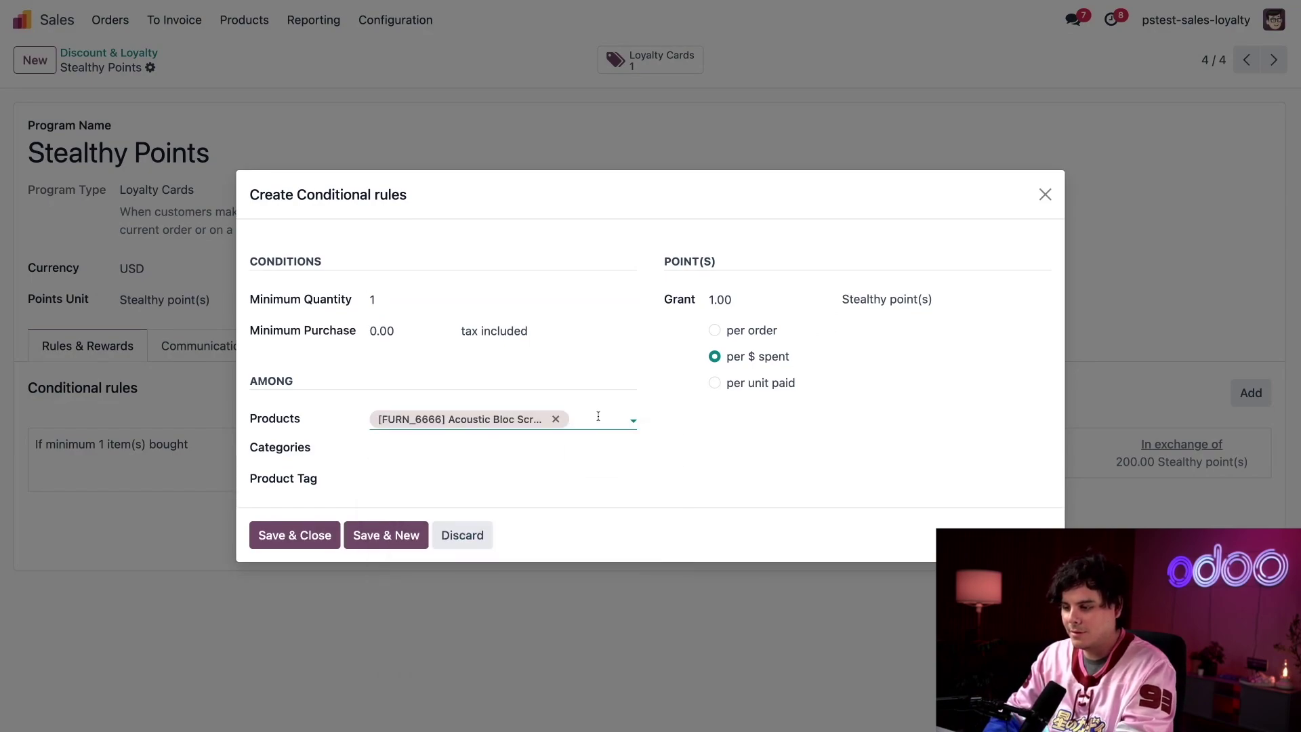
type("acous")
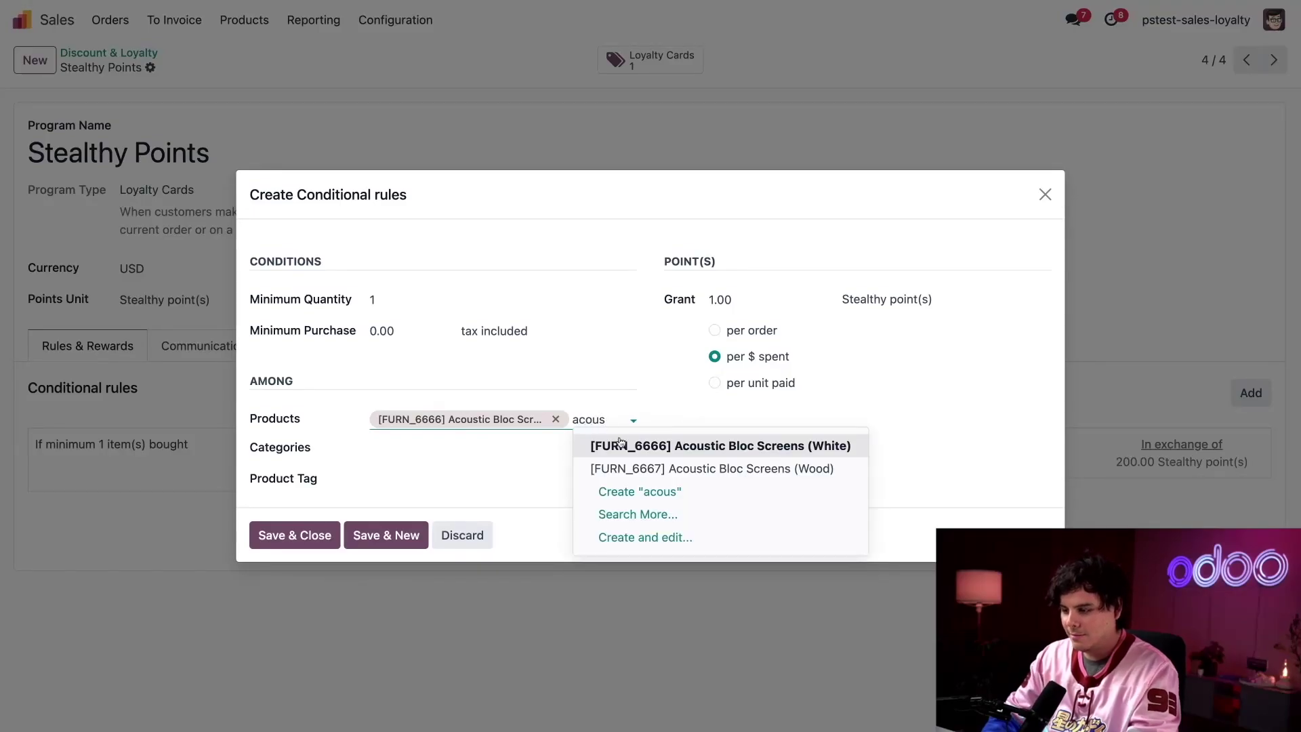
left_click(632, 469)
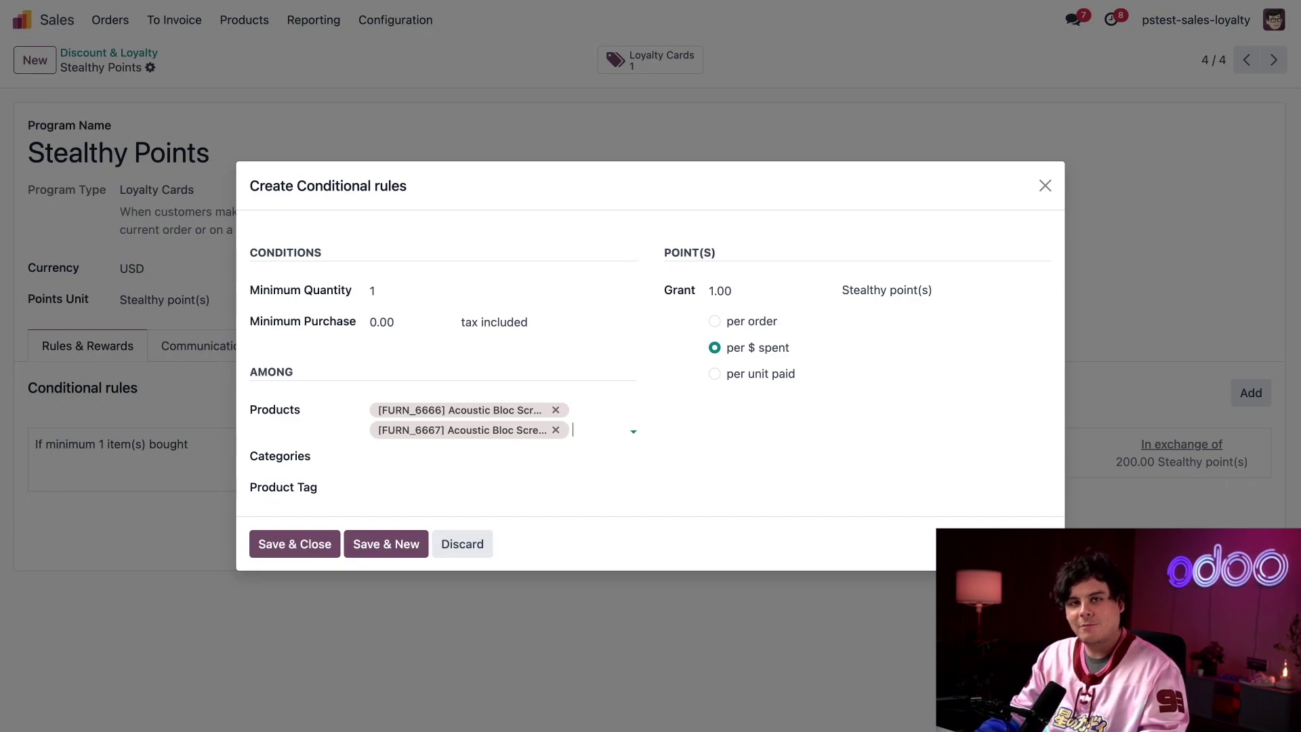
Set the rule to grant 4.20 points per $ spent and save it
left_click(764, 296)
key("BackSpace")
type("4.20")
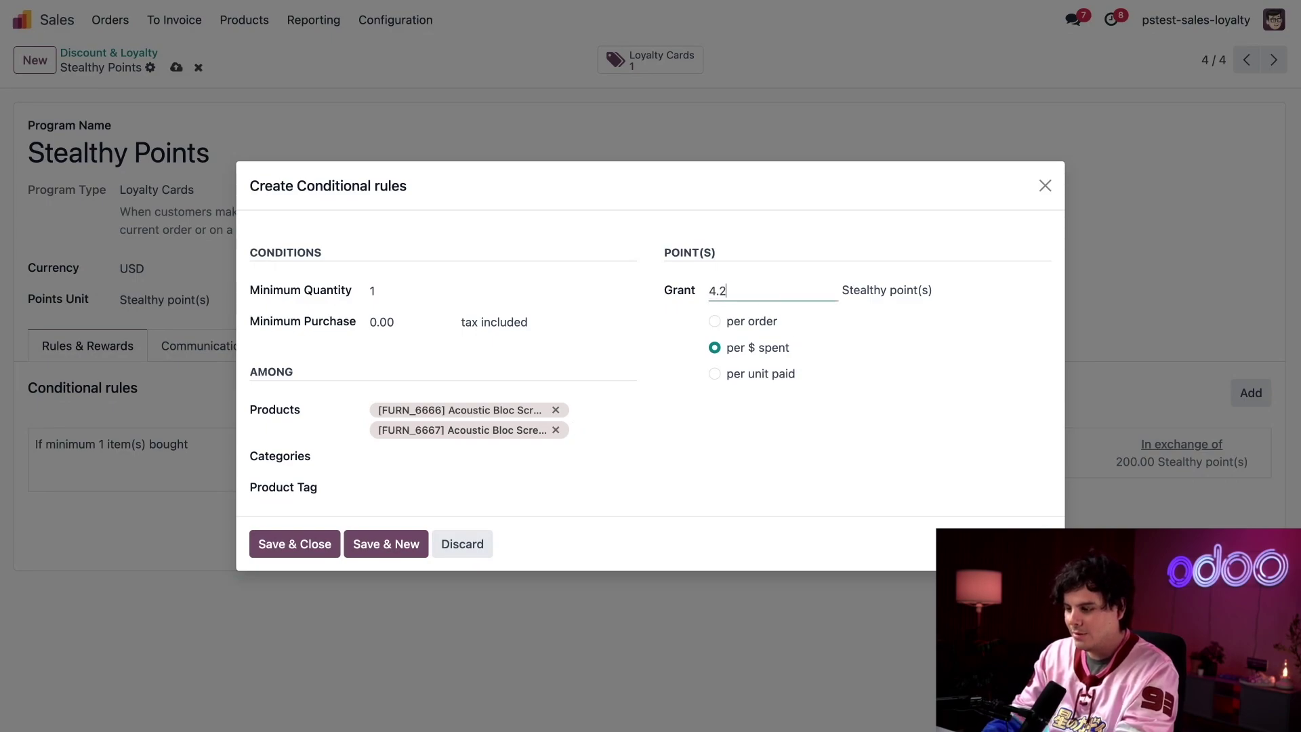
left_click(884, 420)
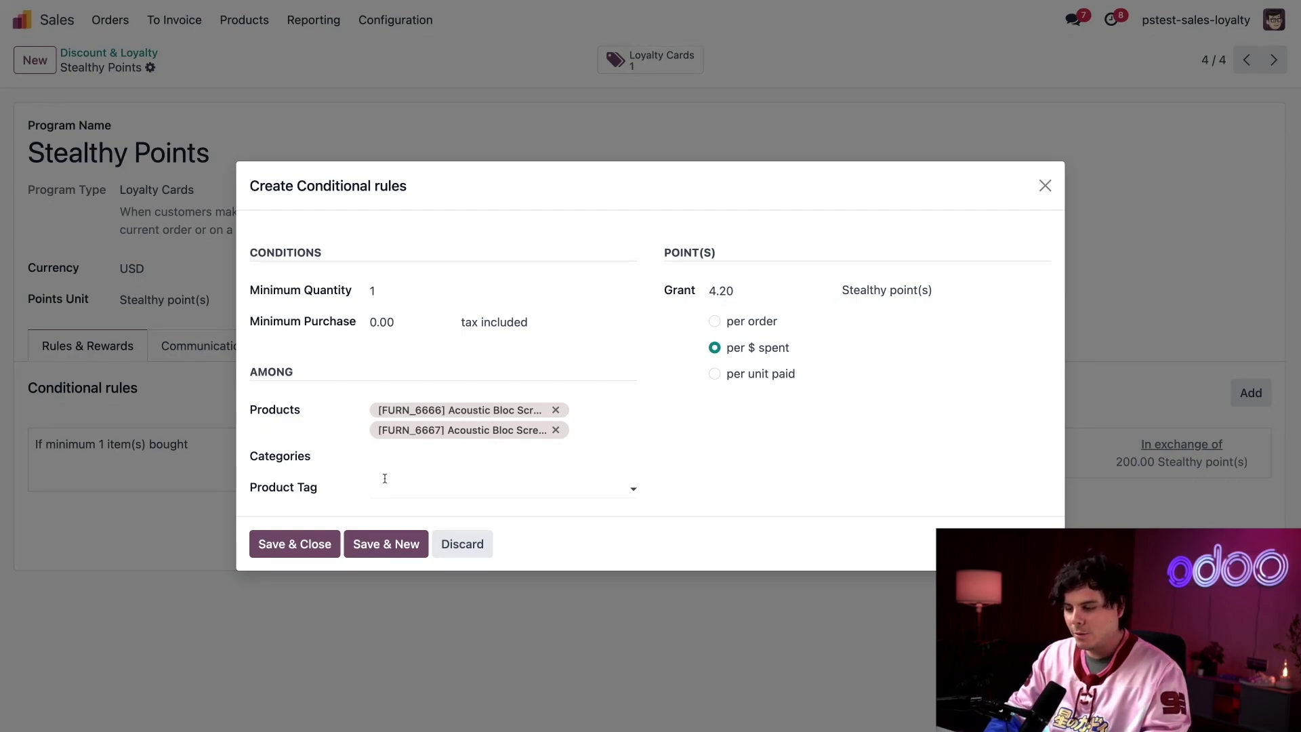
left_click(282, 544)
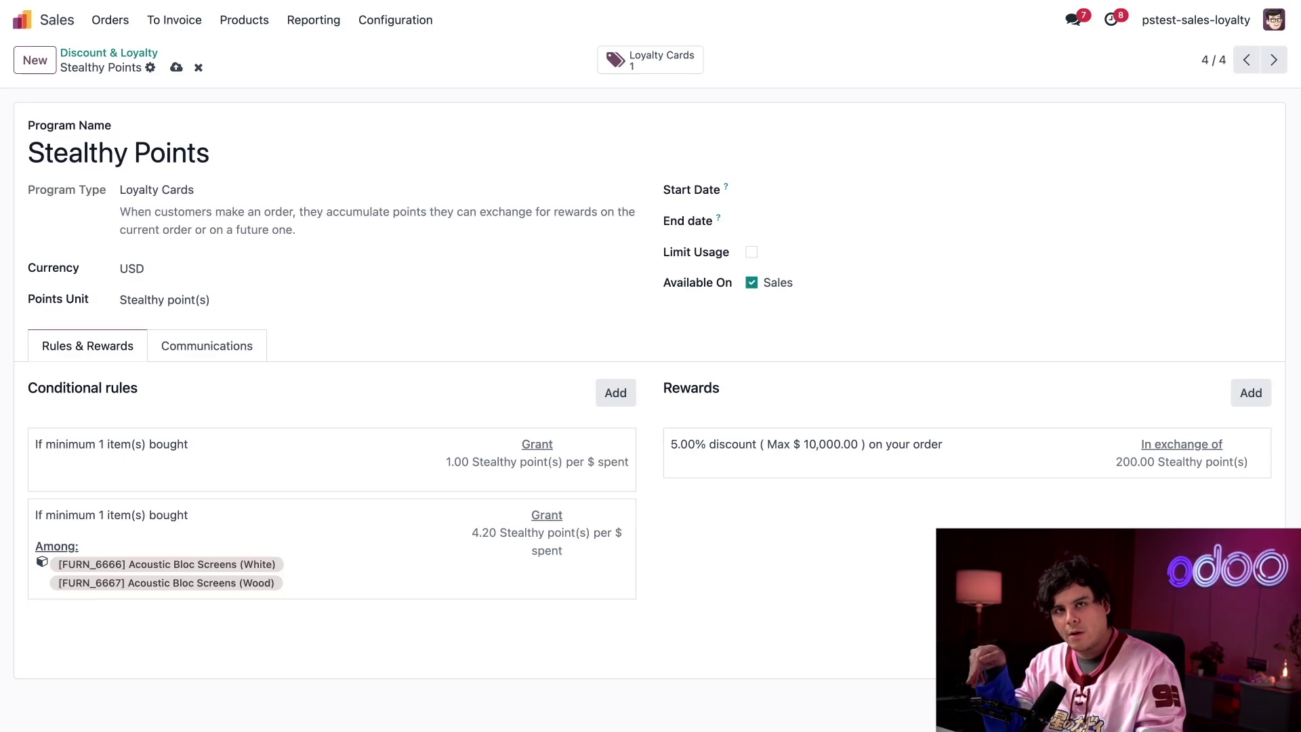
Open the 5% discount reward, preview the free product type, then close it unchanged
left_click(1002, 459)
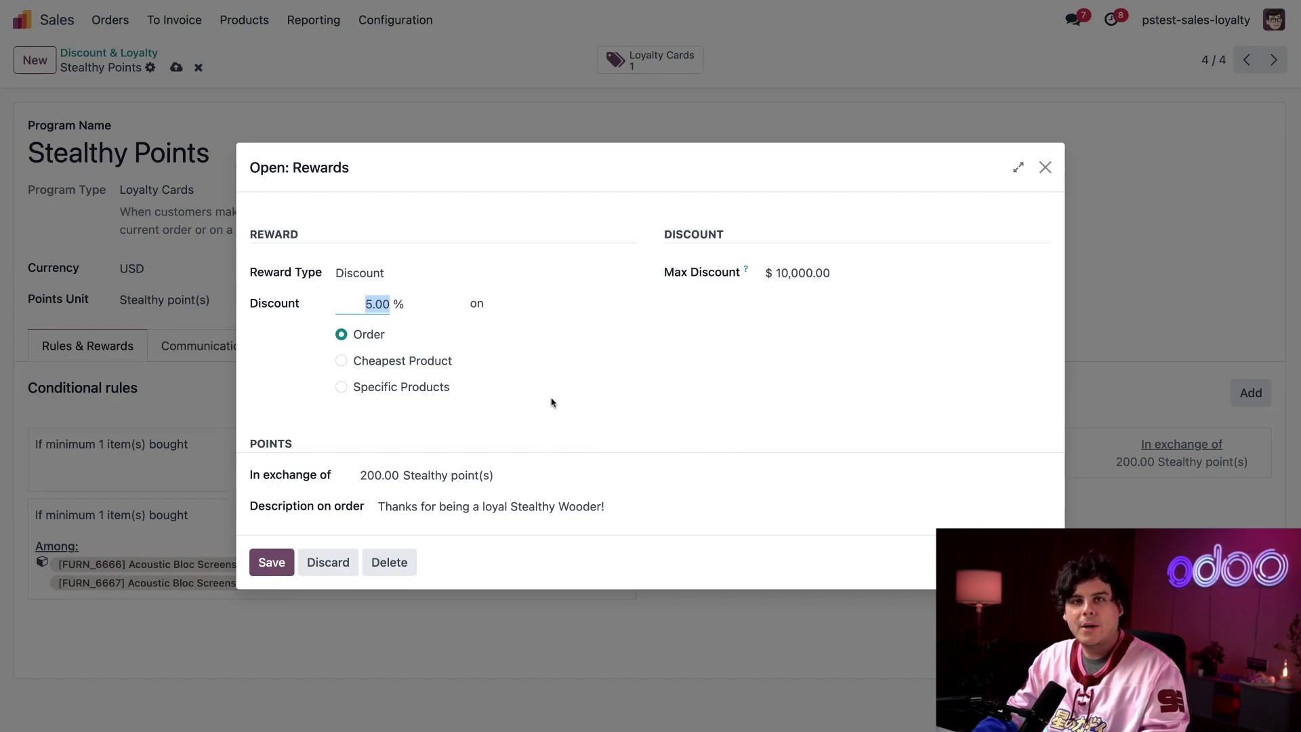
left_click(503, 275)
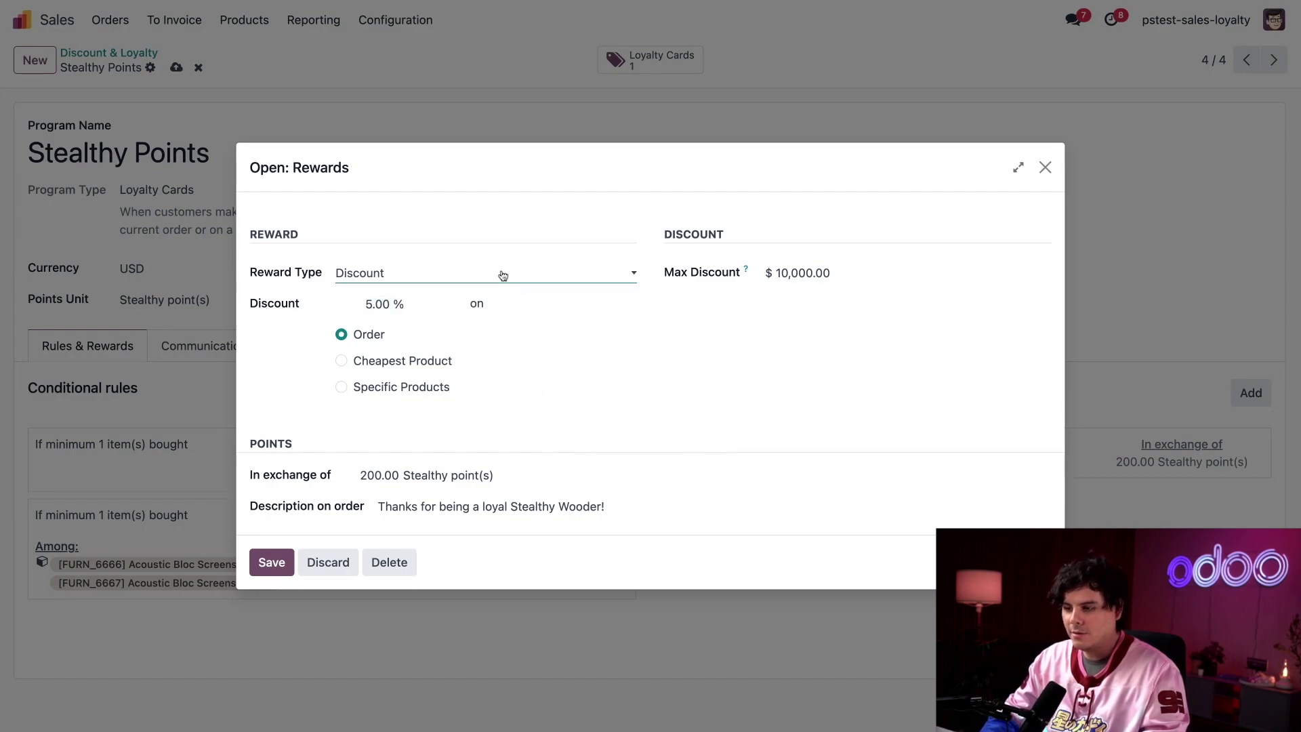
left_click(503, 276)
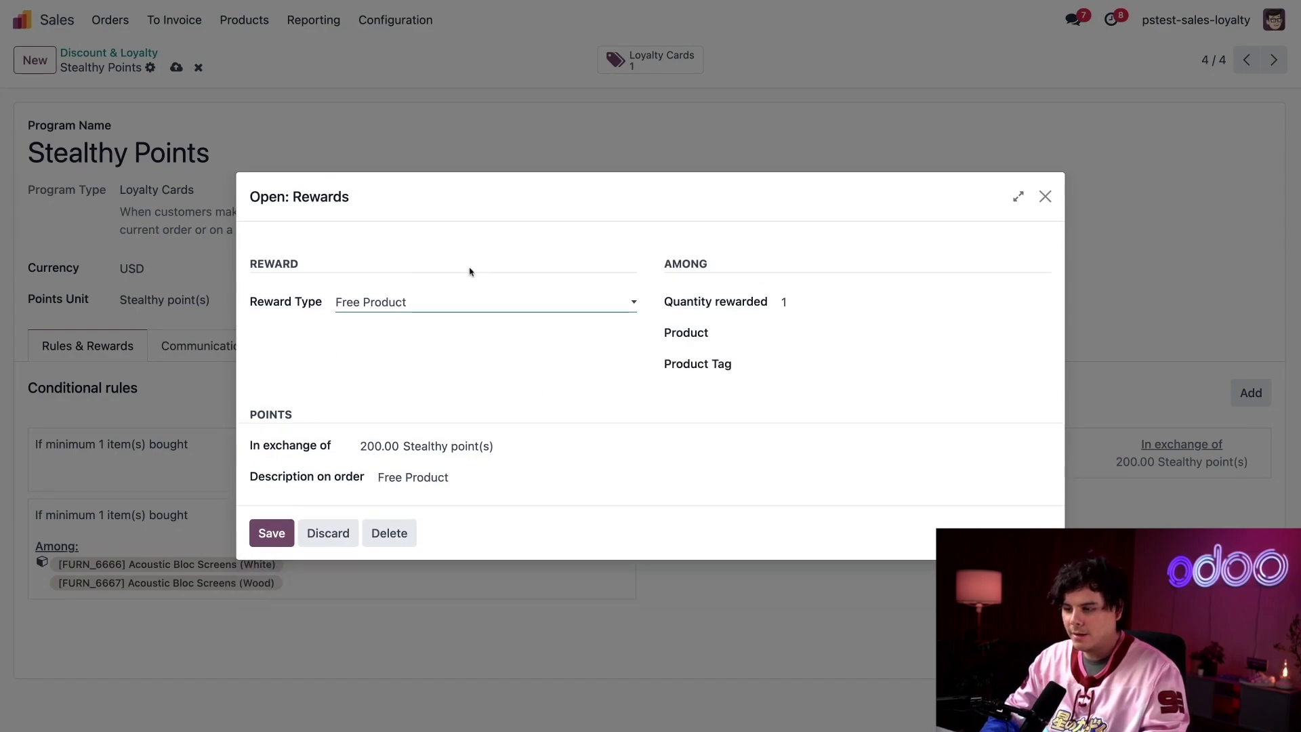
left_click(445, 299)
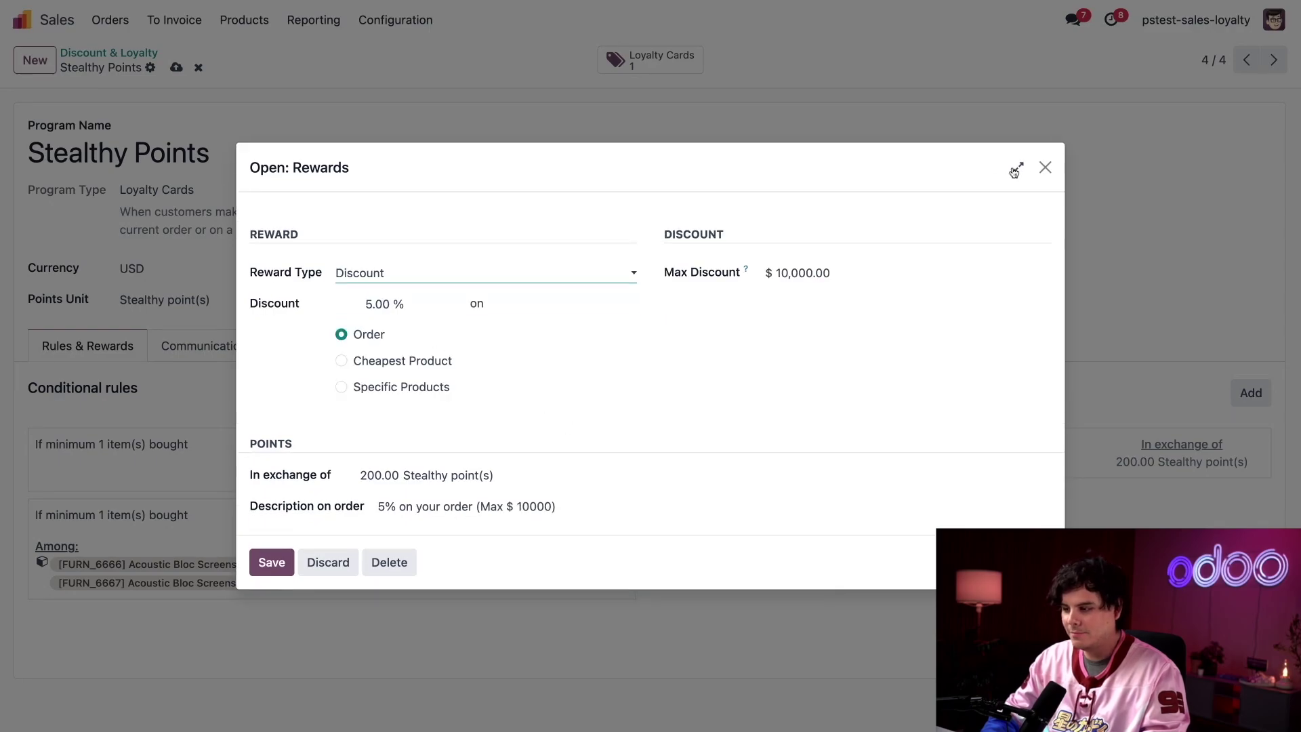
left_click(1045, 169)
Change the reward to a 10% discount applied to the whole order
left_click(1012, 448)
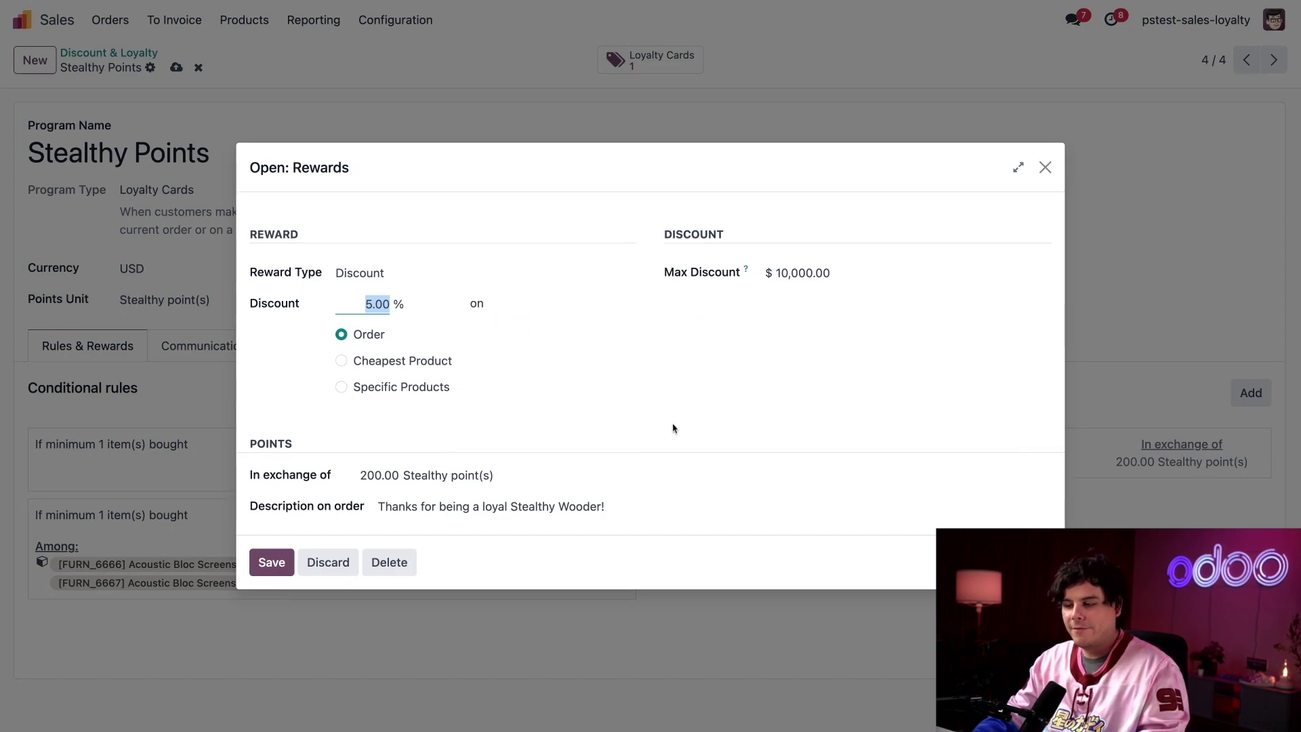
key("BackSpace")
type("10")
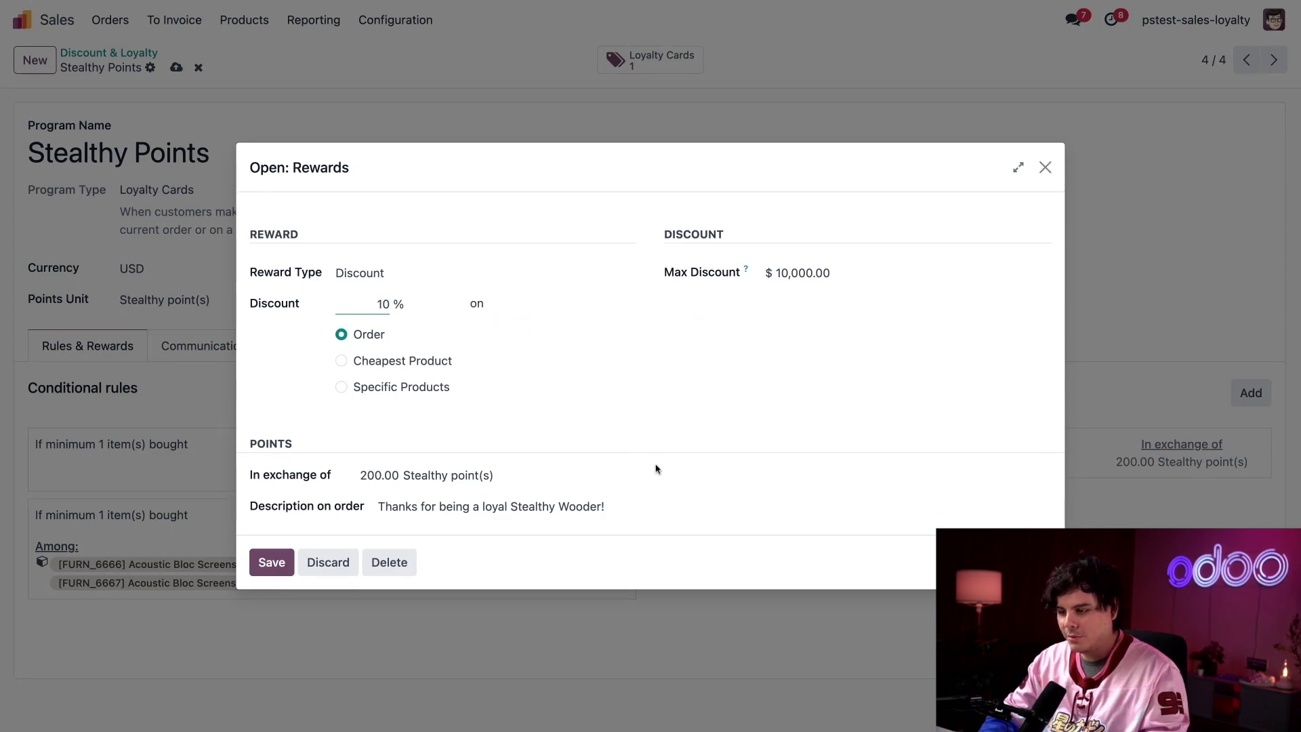
left_click(664, 439)
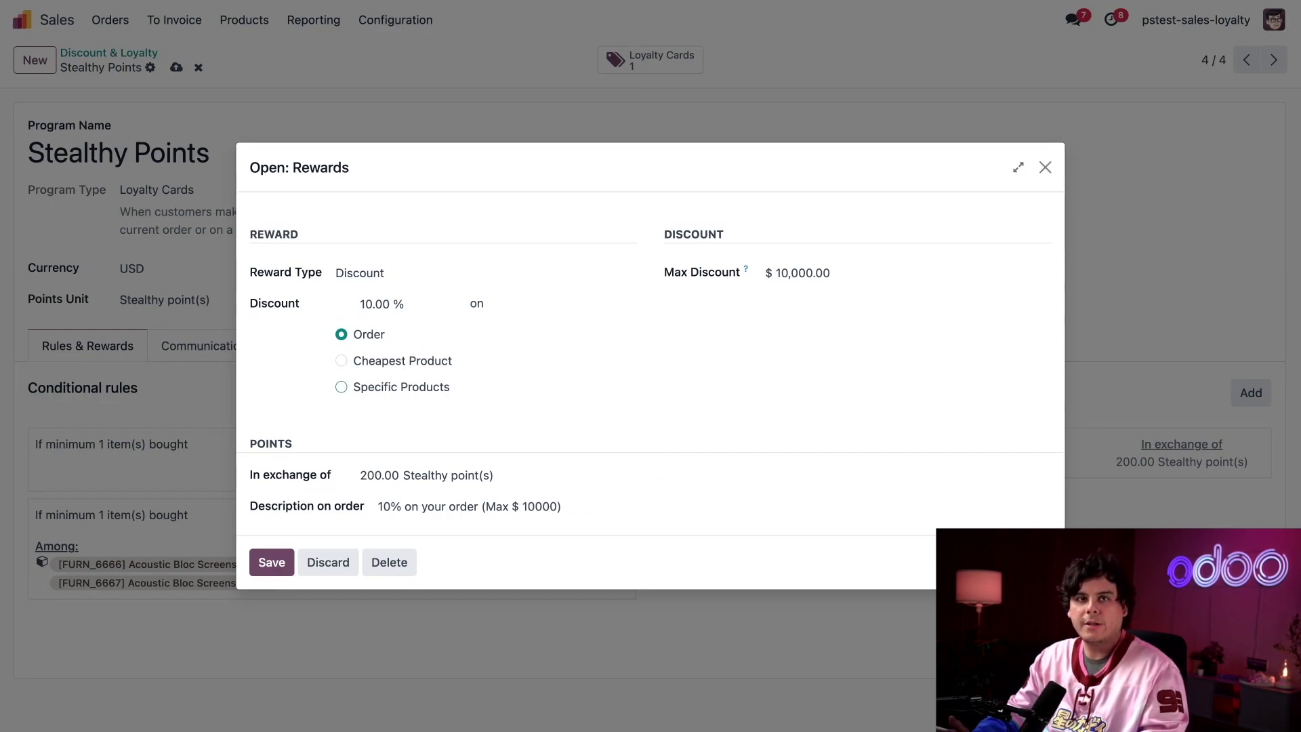
left_click(340, 386)
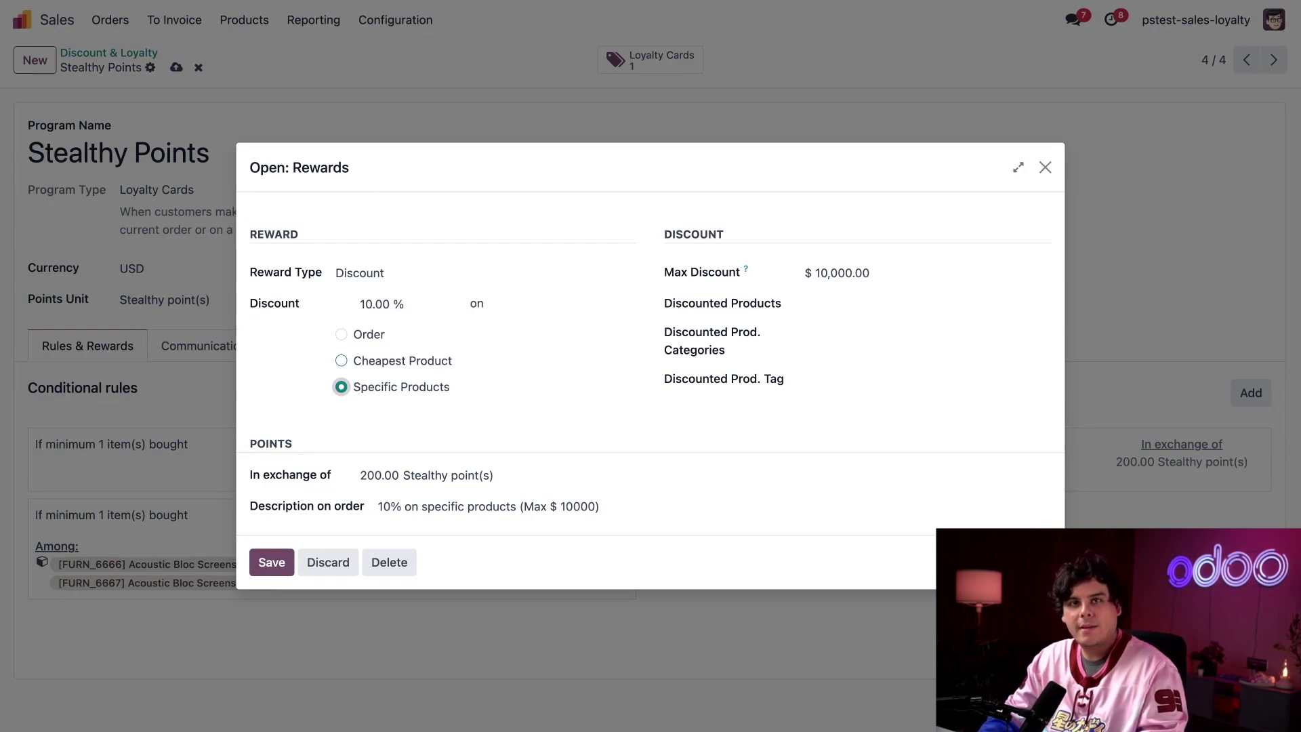
left_click(378, 336)
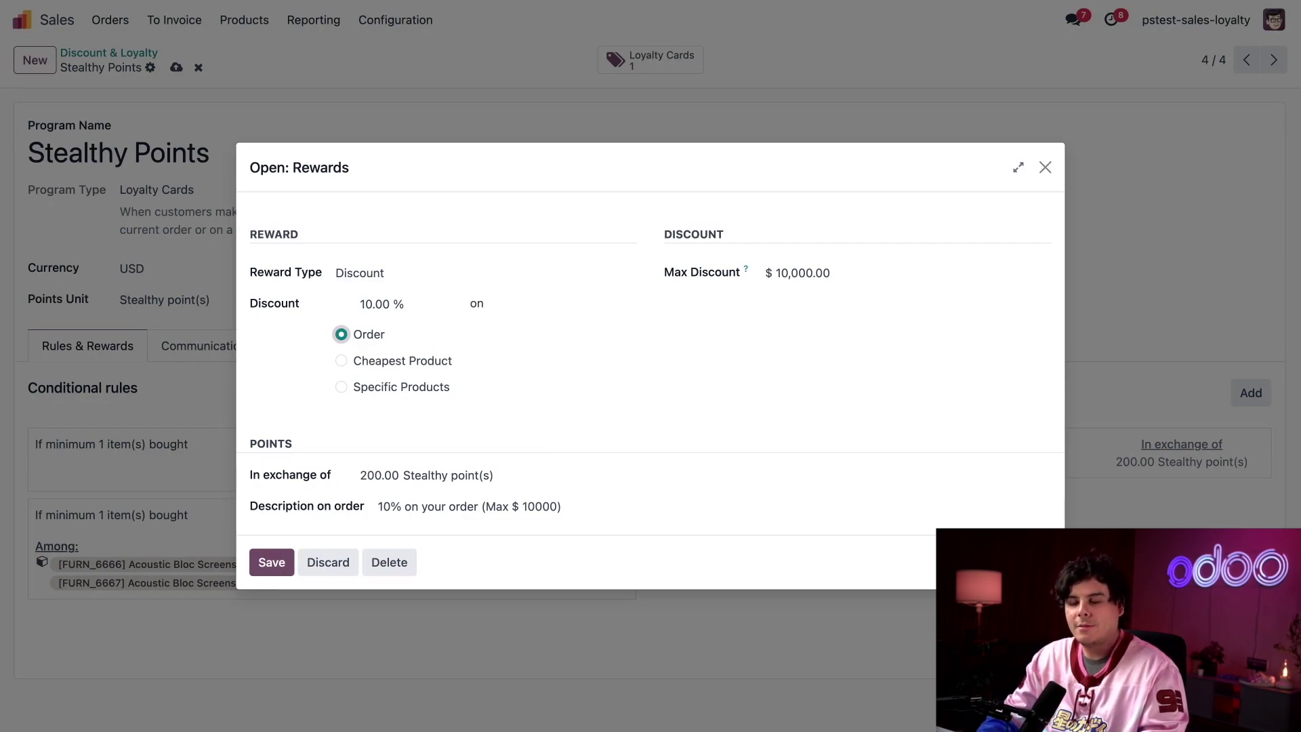
Set the reward's cost to 100 points
left_click(374, 479)
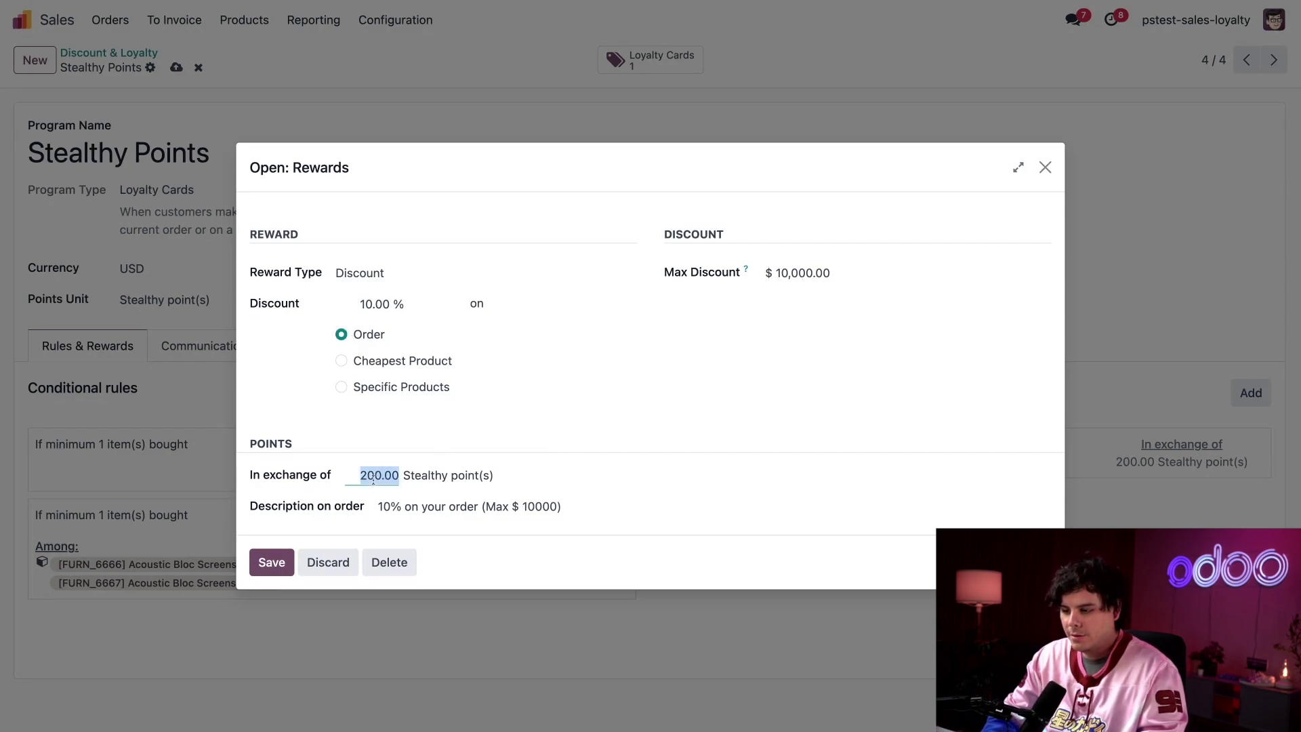
type("100")
left_click(599, 419)
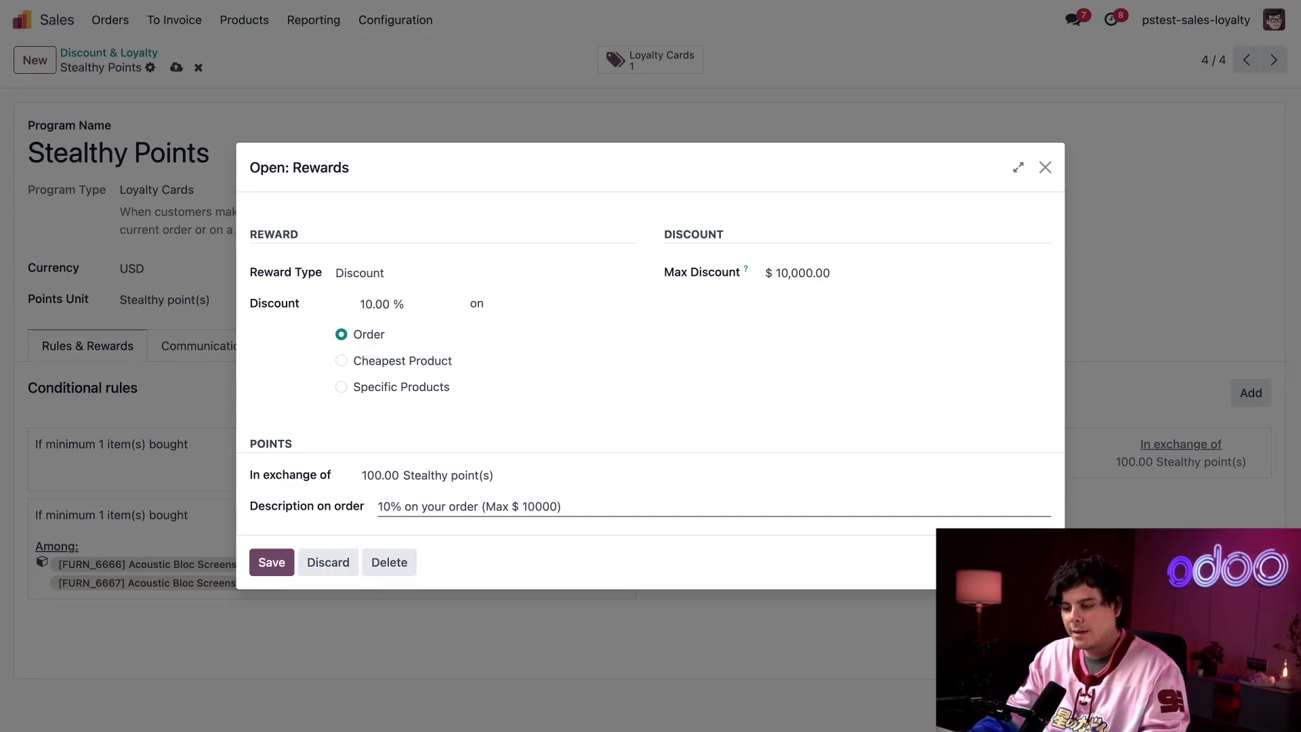
Set the order description to 'Thanks for being a Stealthy Wooden'
triple_click(465, 507)
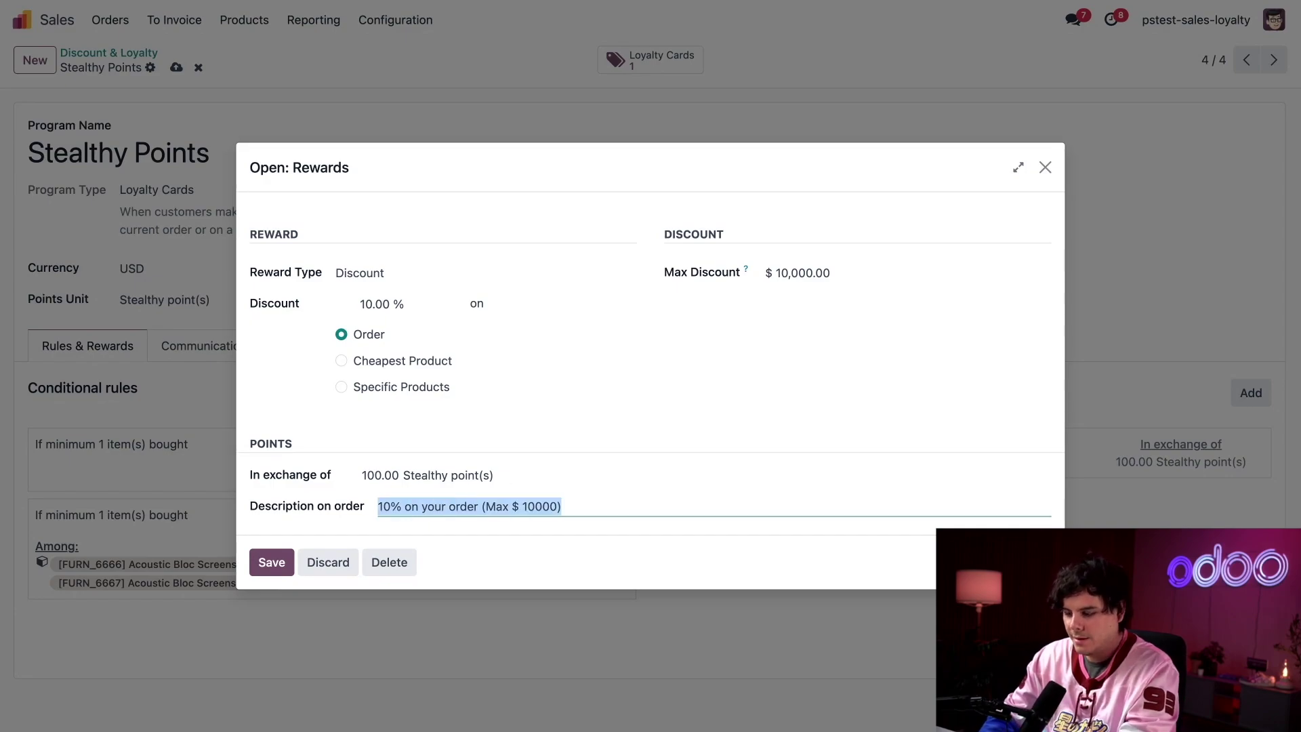
type("Thanks for being ")
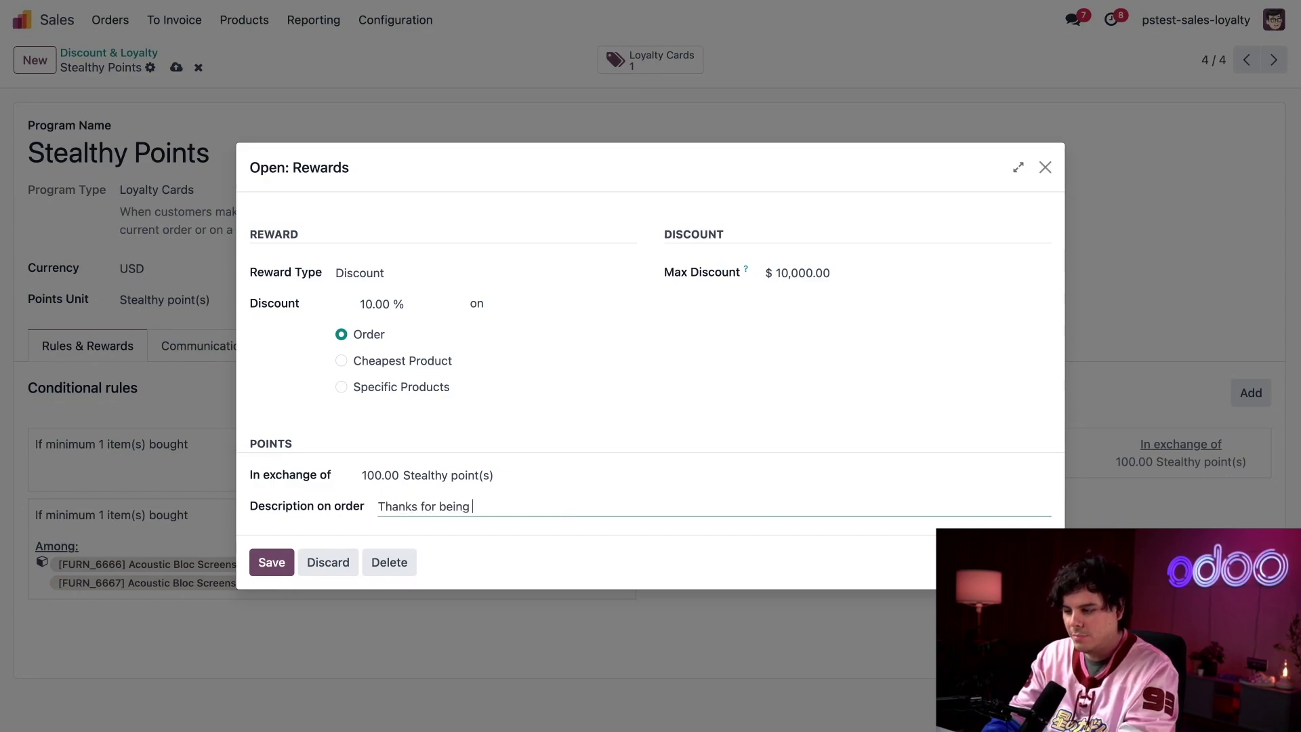
type("a brother to us.")
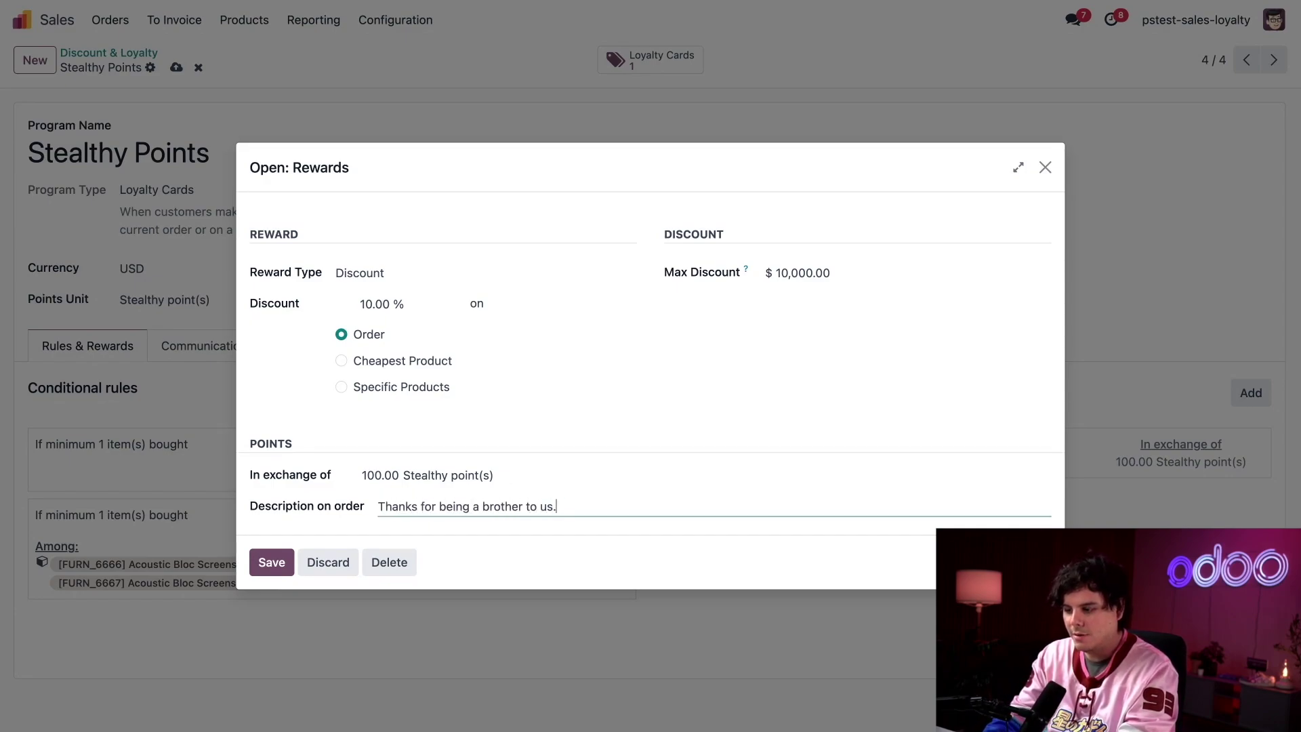
key("BackSpace")
key("BackSpace")
key("BackSpace")
key("BackSpace")
key("BackSpace")
key("BackSpace")
key("BackSpace")
key("BackSpace")
key("BackSpace")
key("BackSpace")
key("BackSpace")
key("BackSpace")
key("BackSpace")
key("BackSpace")
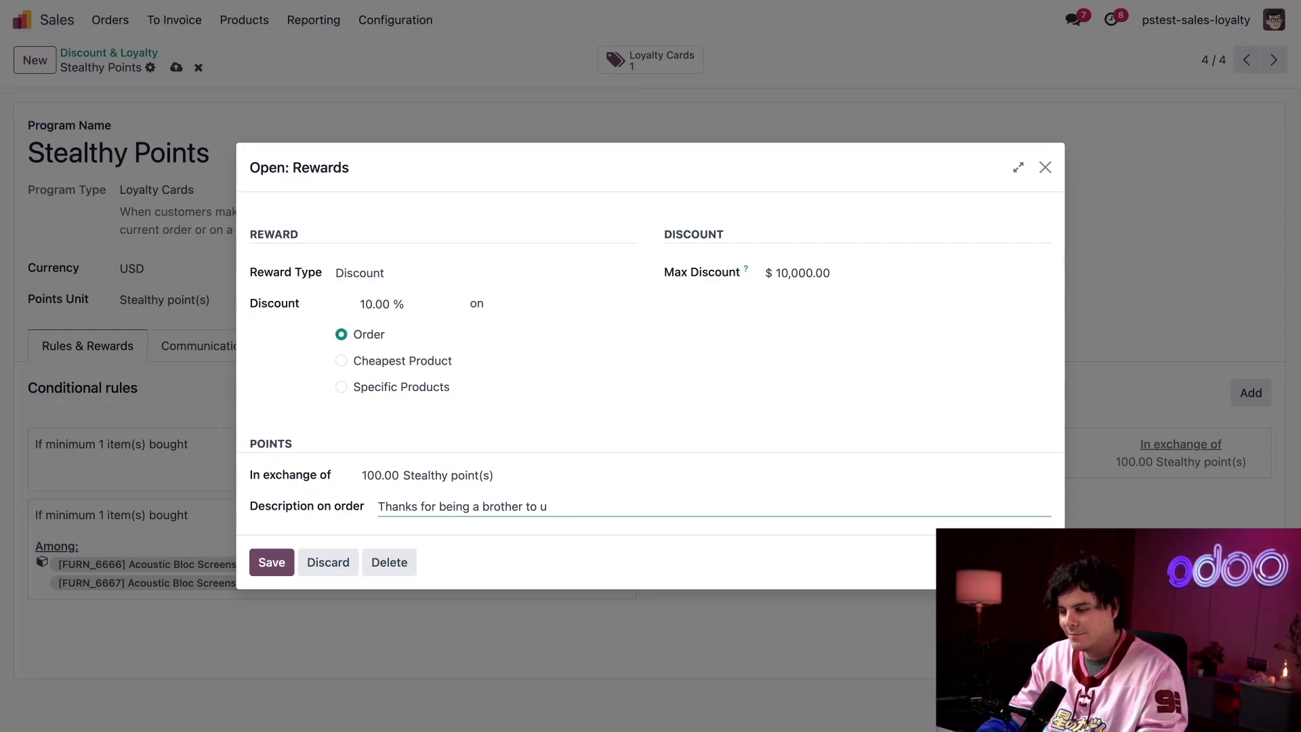
key("BackSpace")
type("S")
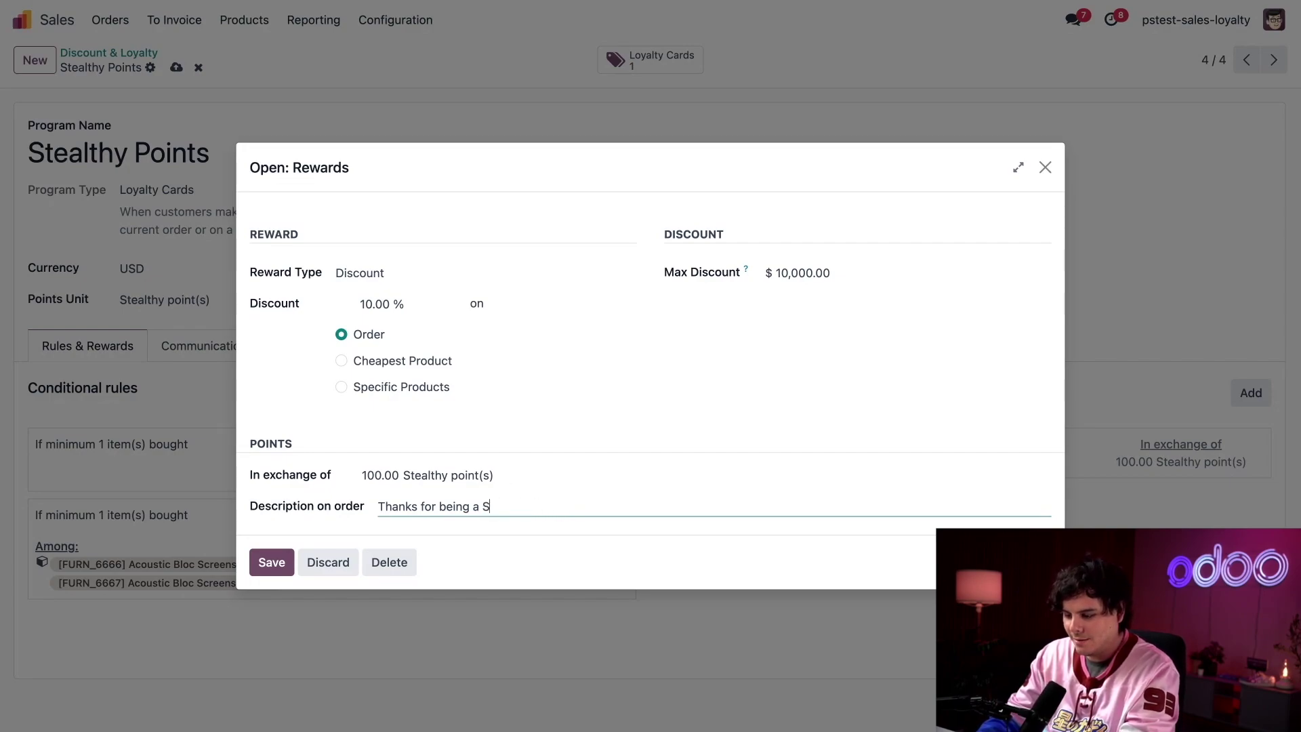
type("tealthy Wooden")
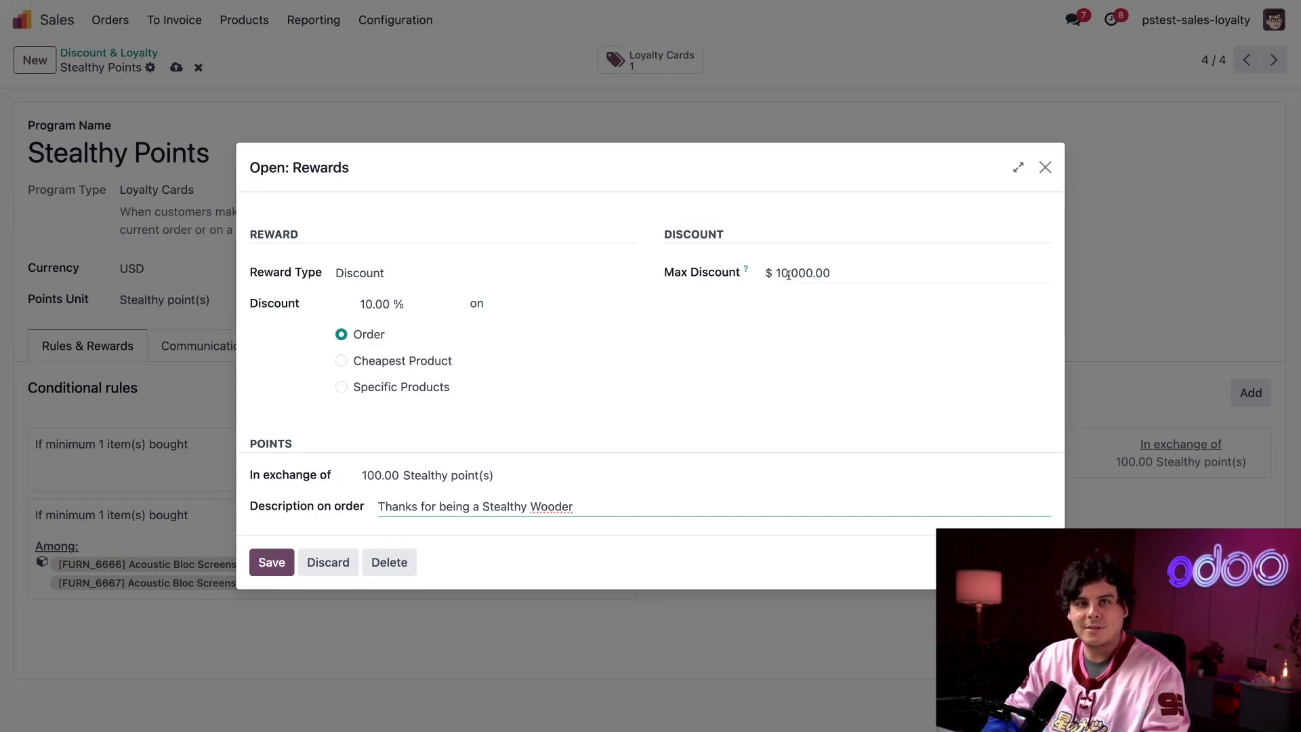
Save the reward, then check the program's issued Loyalty Cards
left_click(272, 562)
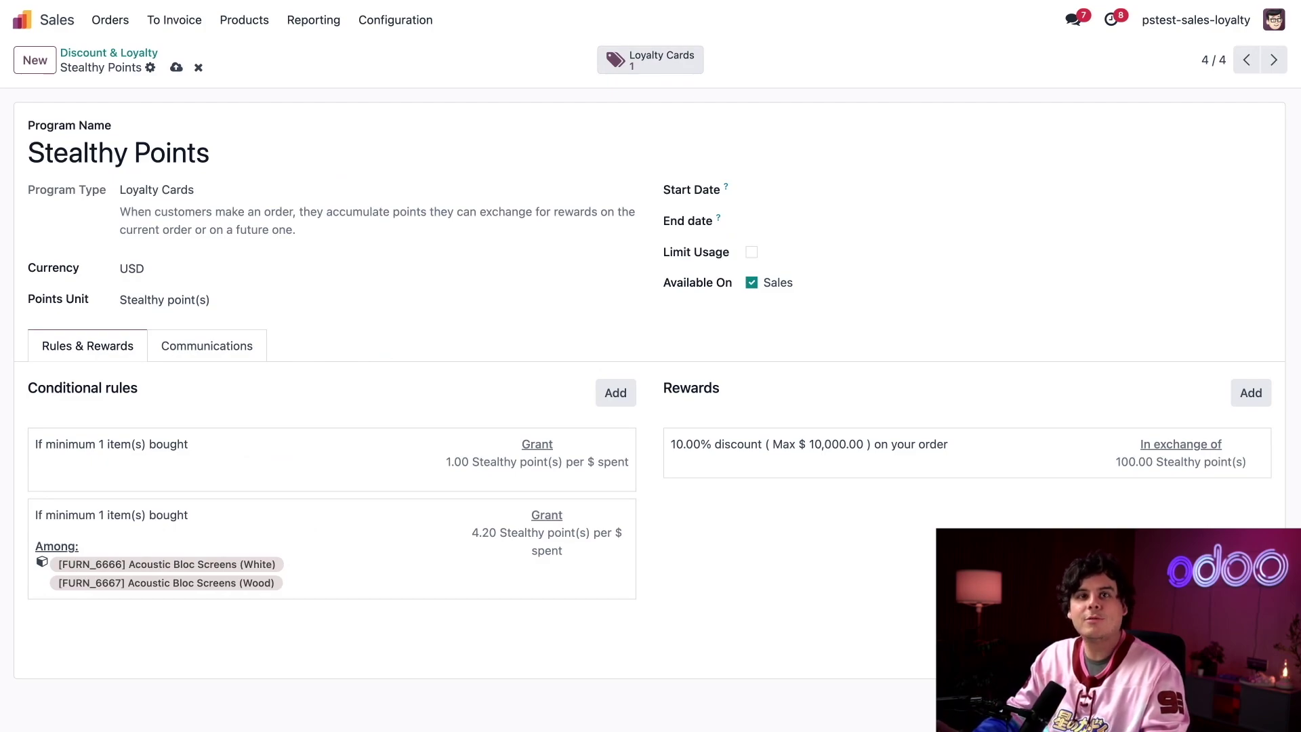
left_click(665, 67)
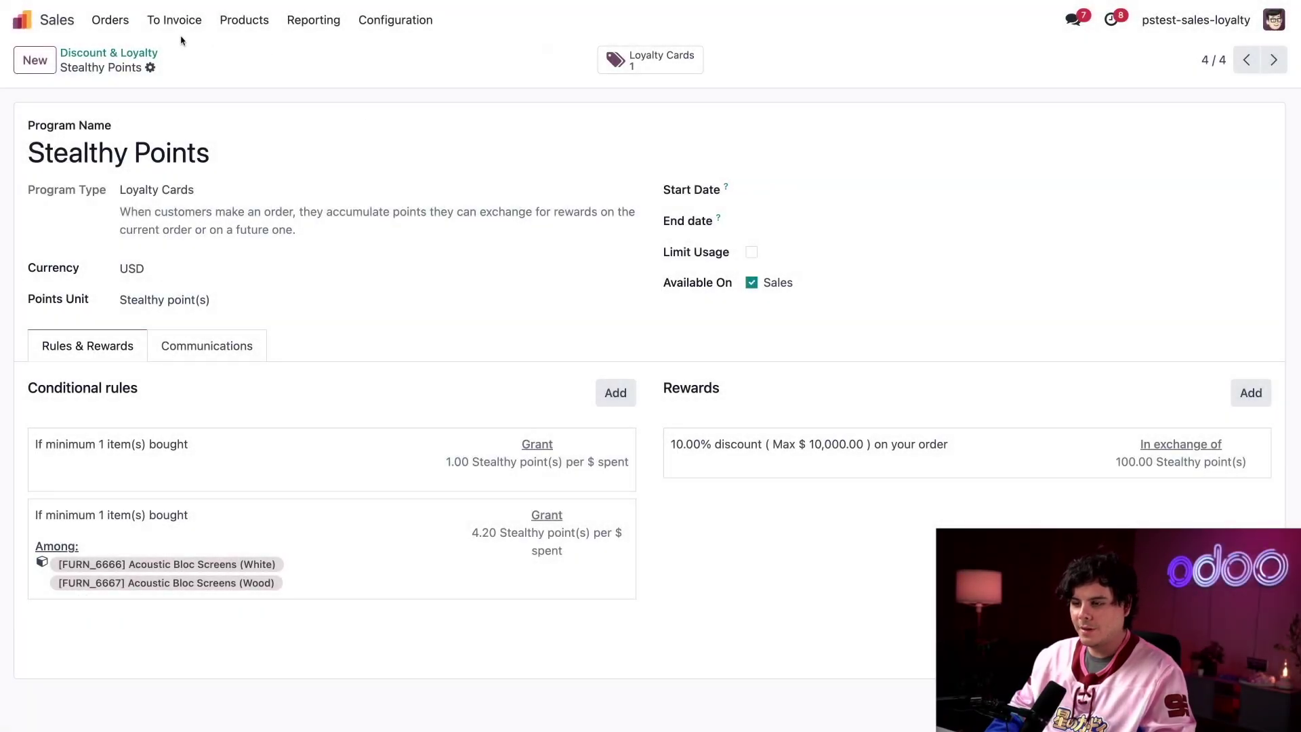
Start a new quotation with Deco Addict as the customer
left_click(121, 23)
left_click(122, 52)
left_click(35, 60)
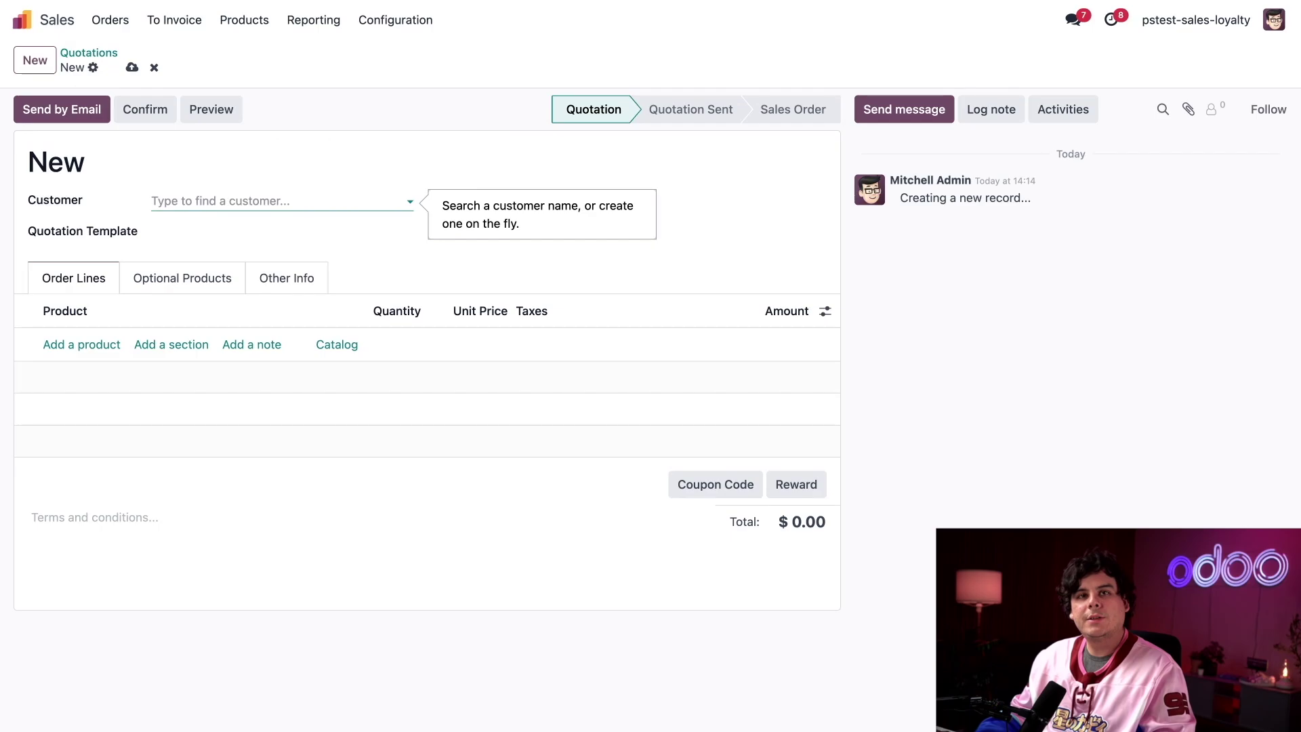
type("deco")
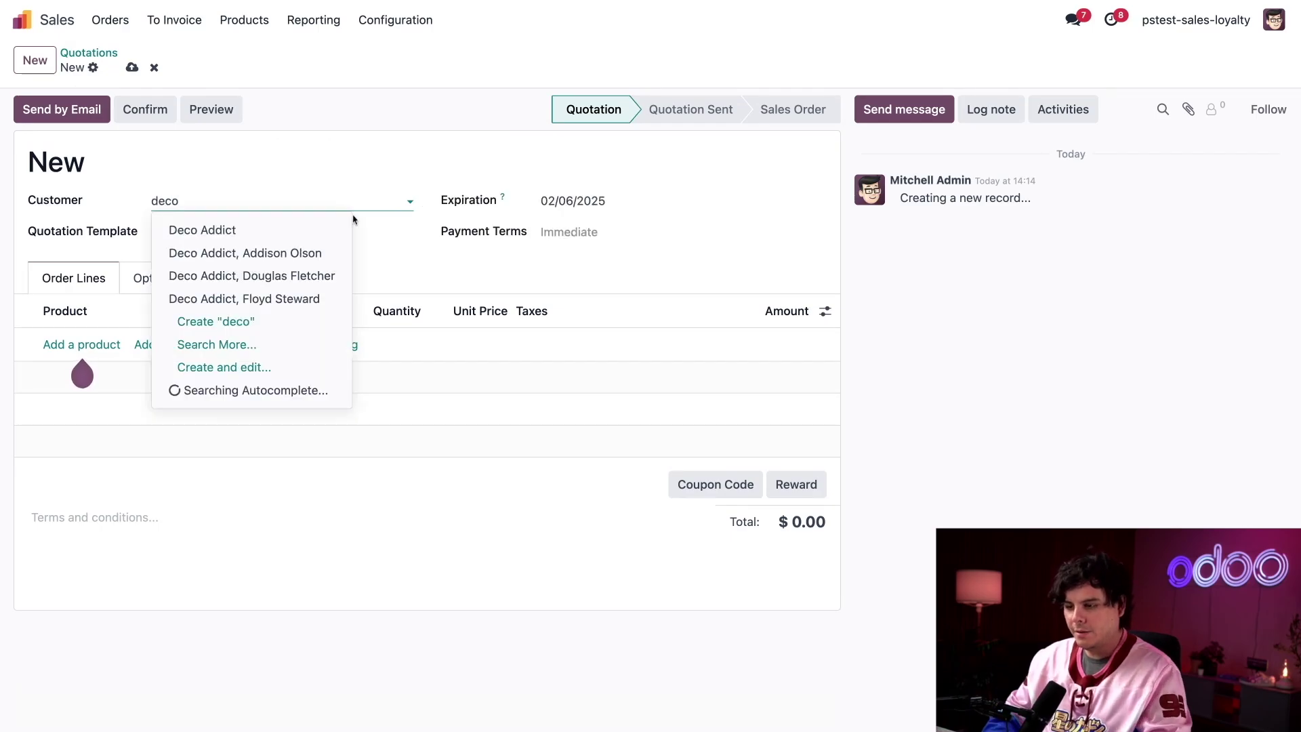
left_click(270, 235)
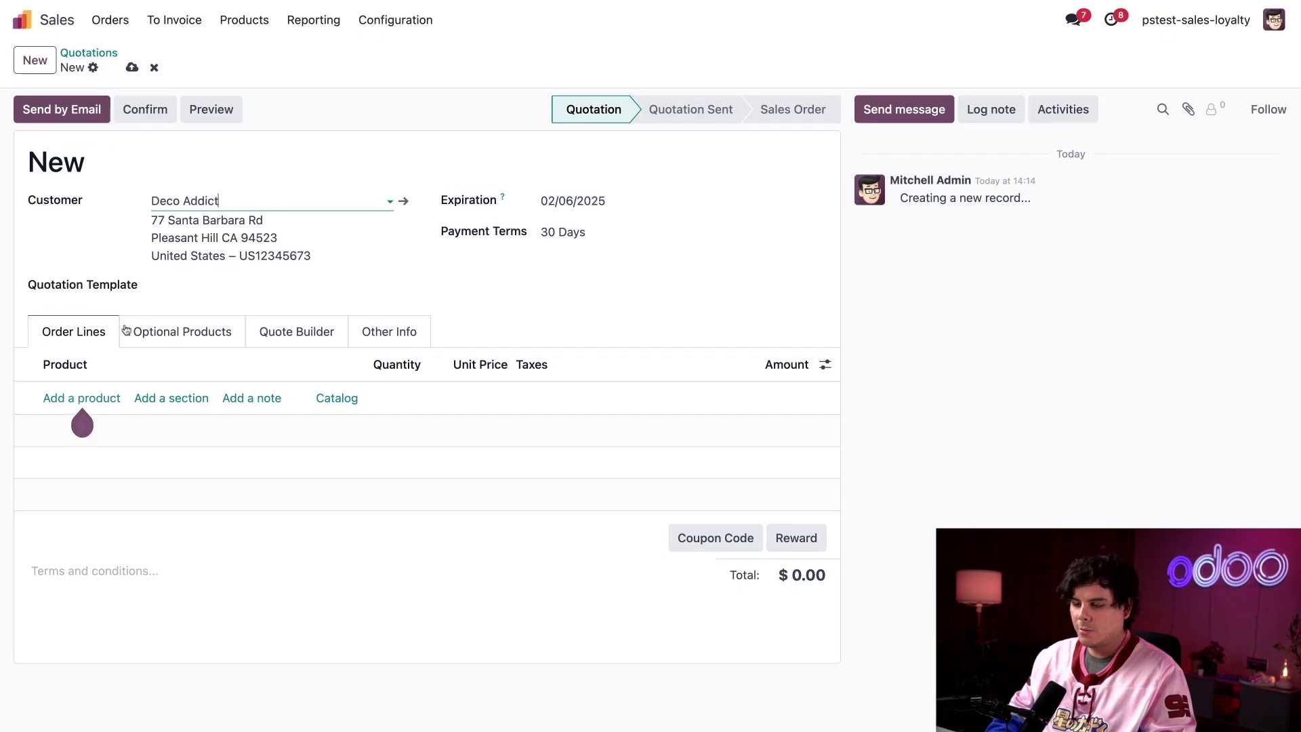
Add 3 Acoustic Bloc Screens (Wood) to the quotation
left_click(84, 398)
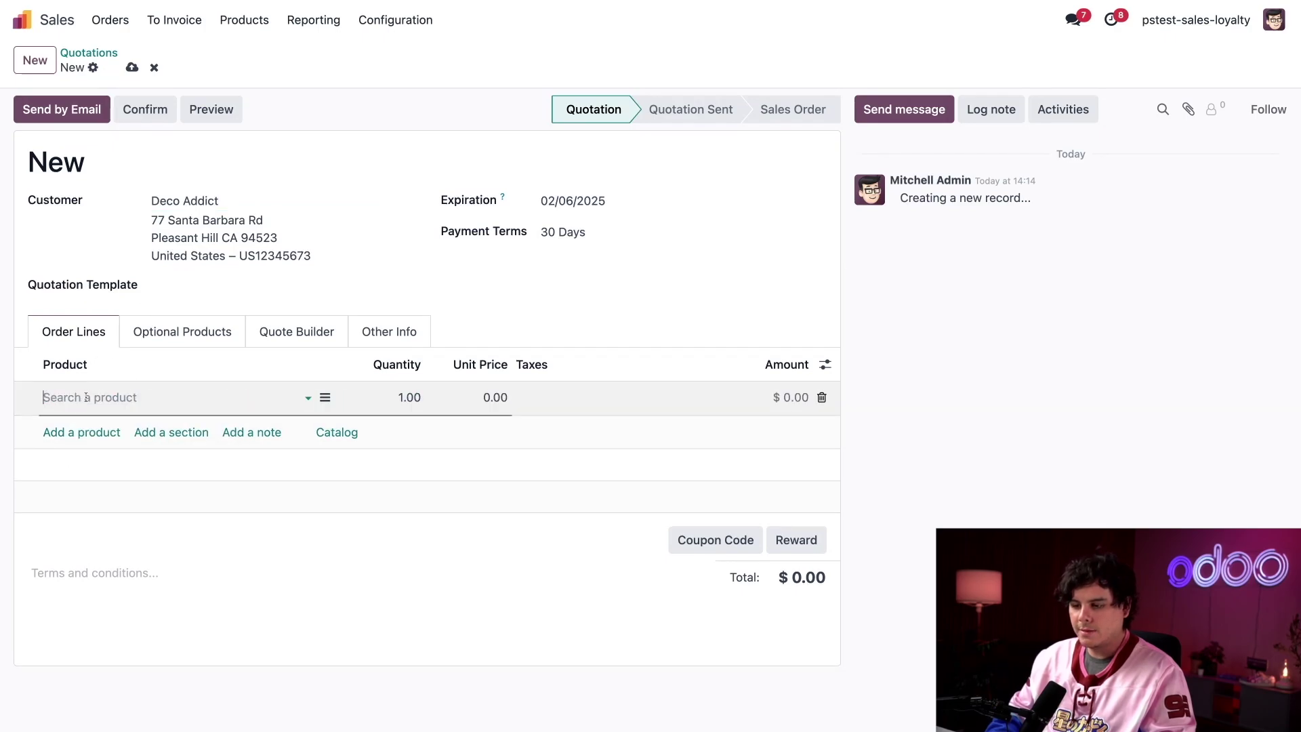
type("acou")
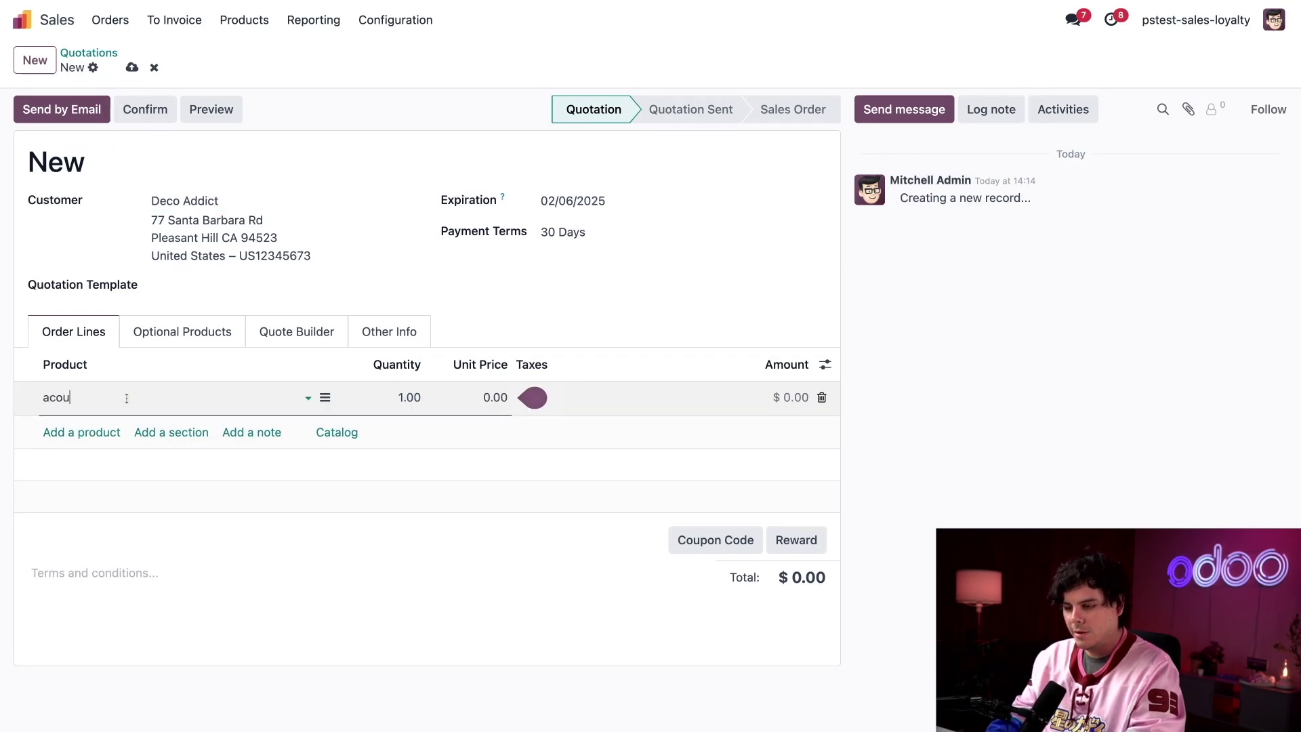
left_click(119, 425)
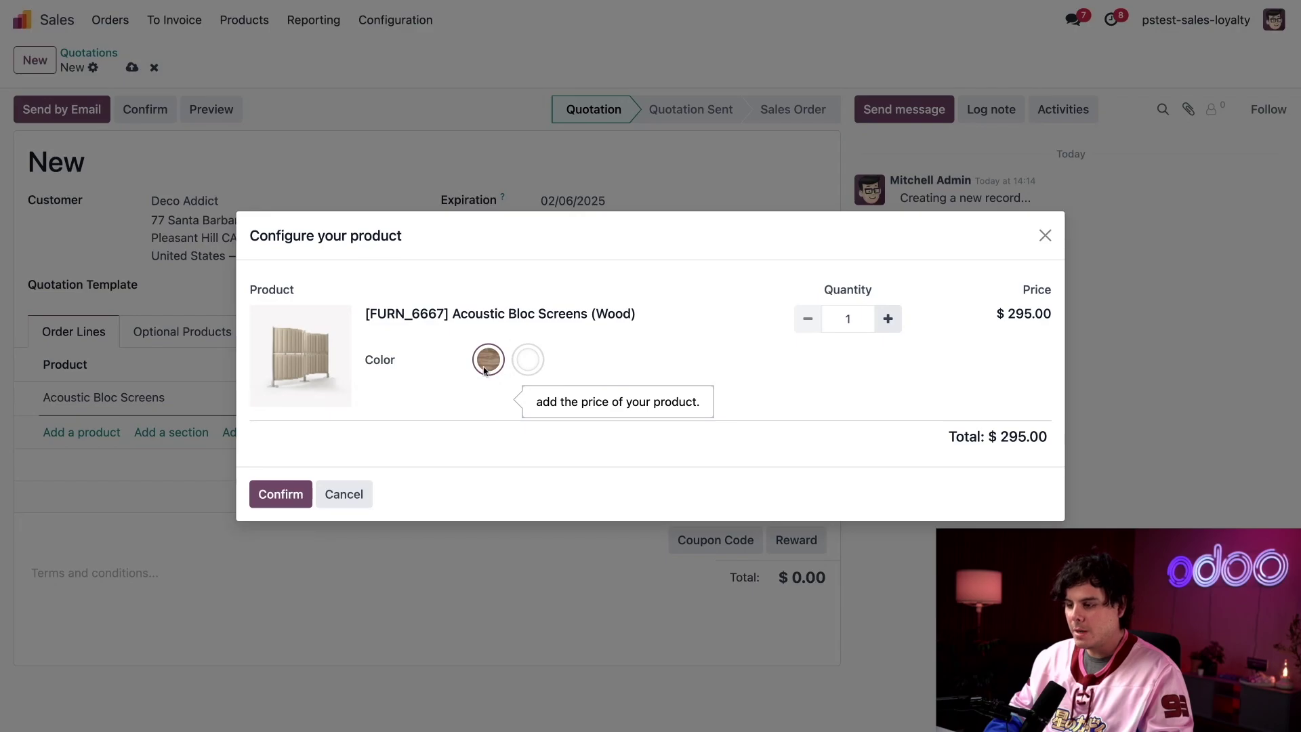
left_click(888, 320)
left_click(888, 320)
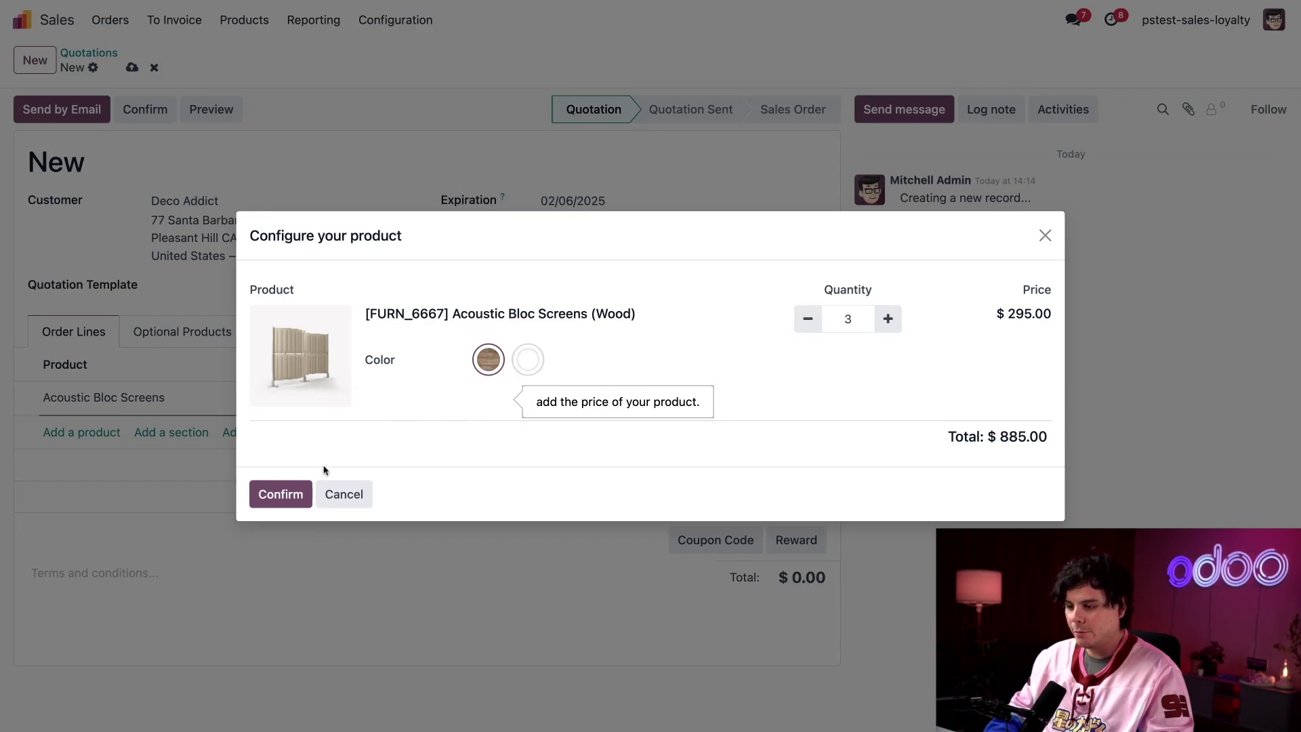
left_click(282, 495)
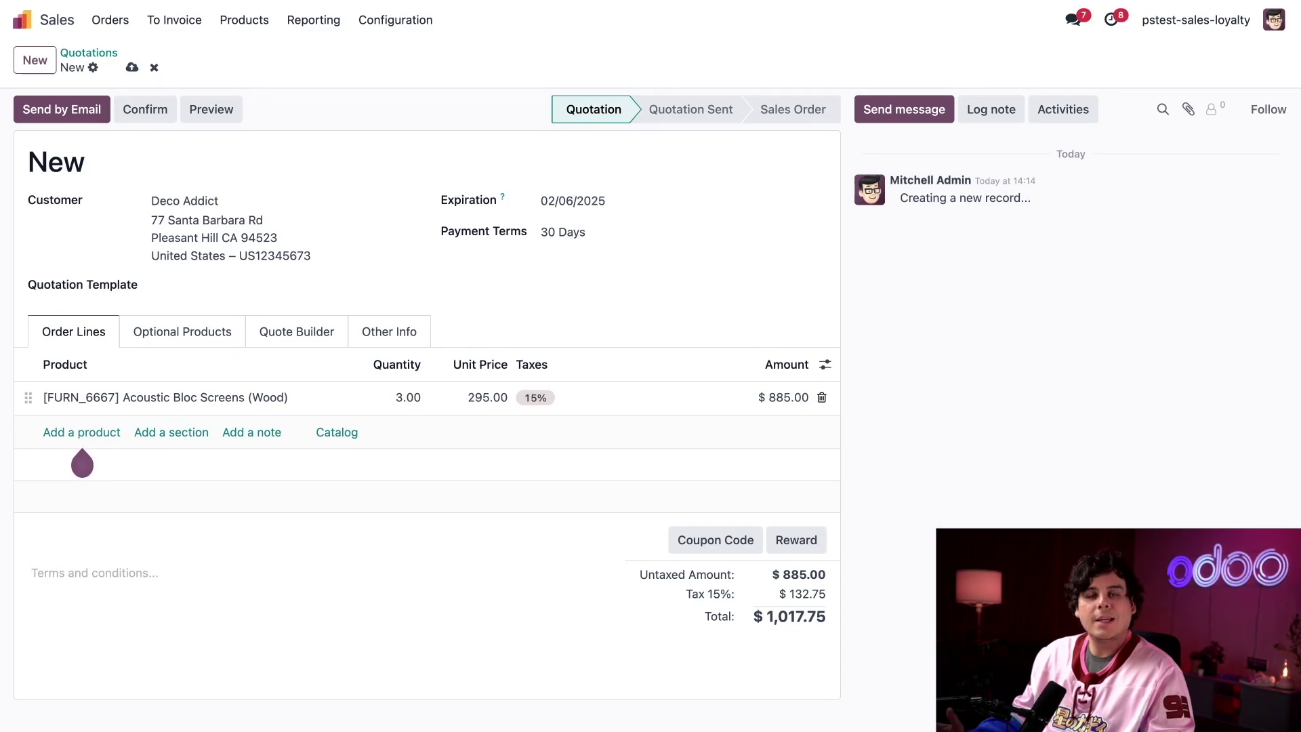
Apply the 10% loyalty reward to quotation S00030 and email it to Deco Addict
left_click(810, 545)
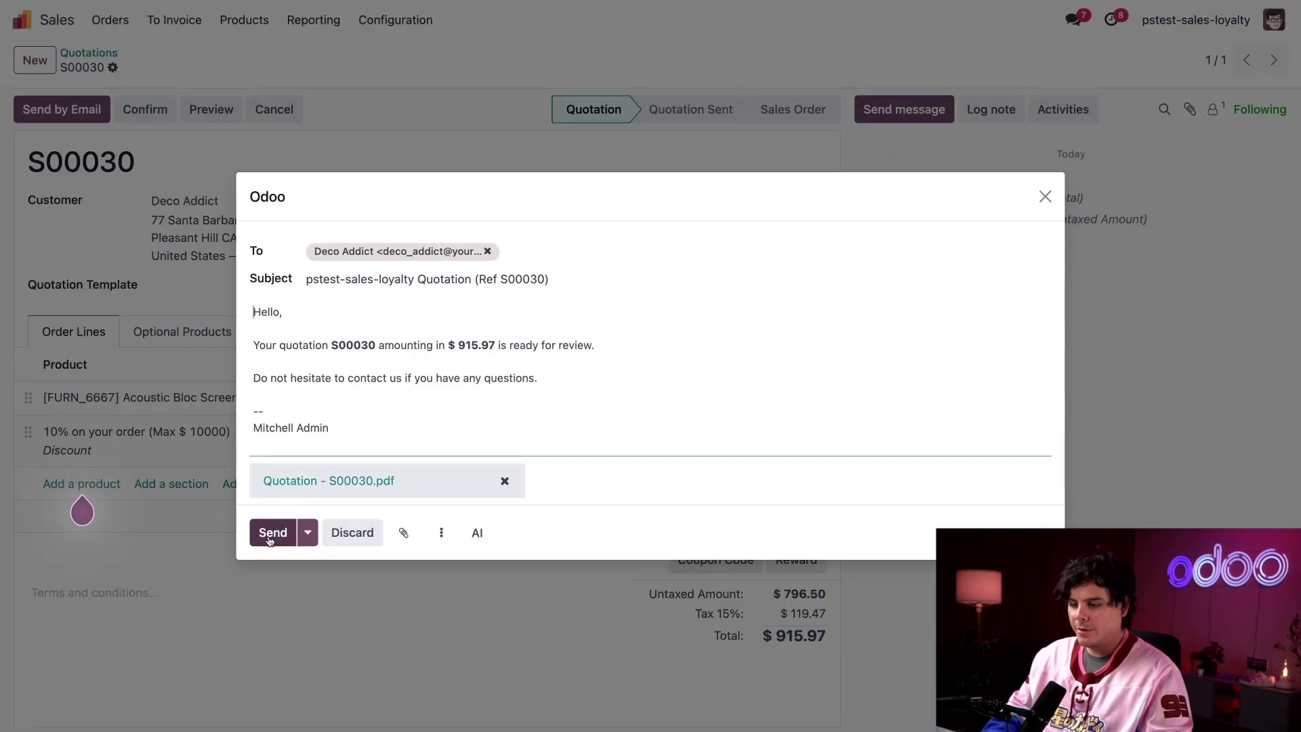
left_click(271, 534)
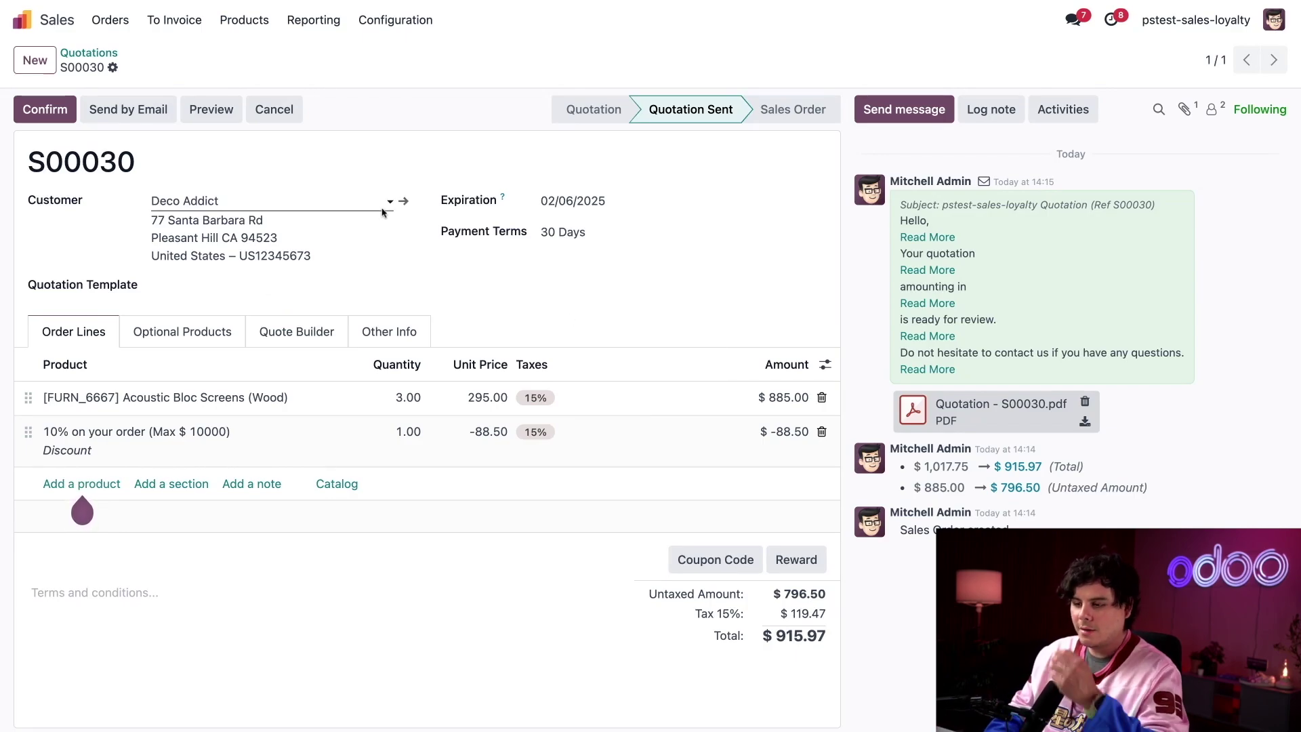
Open Deco Addict's contact record and show its Stealthy Points loyalty card
left_click(404, 206)
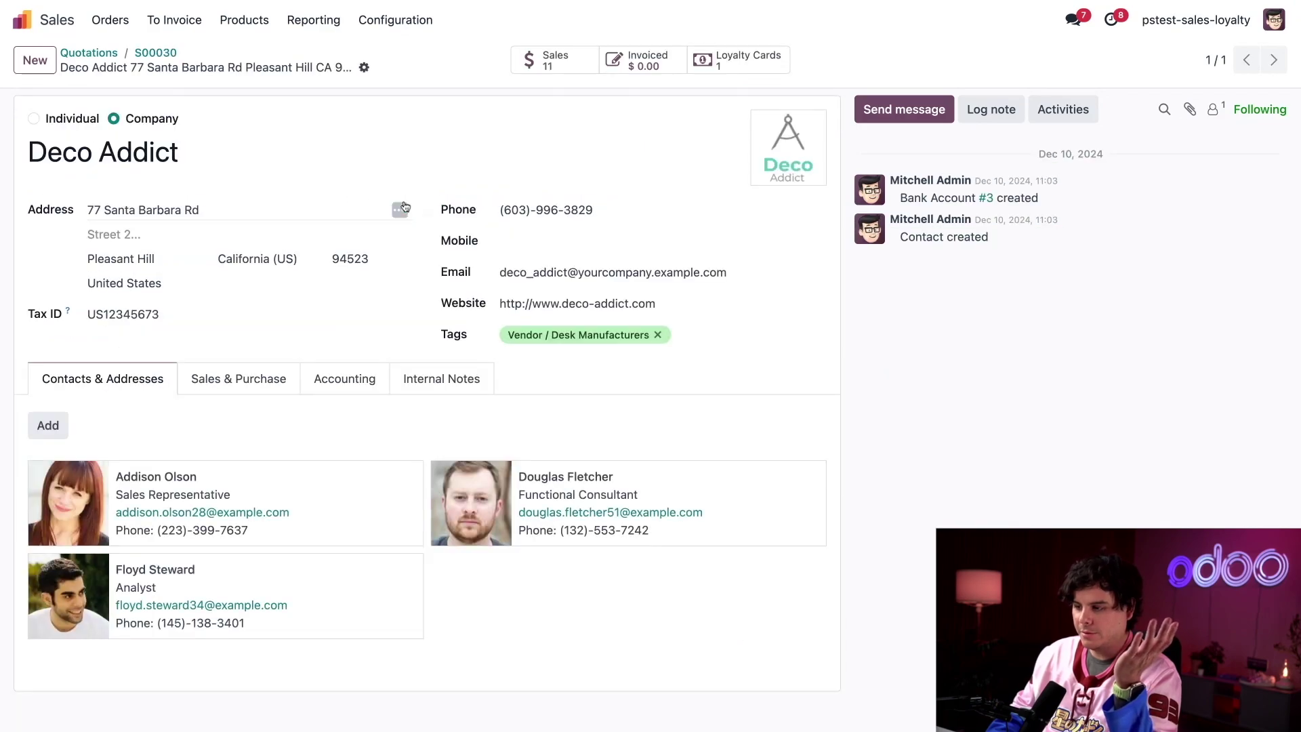
left_click(743, 63)
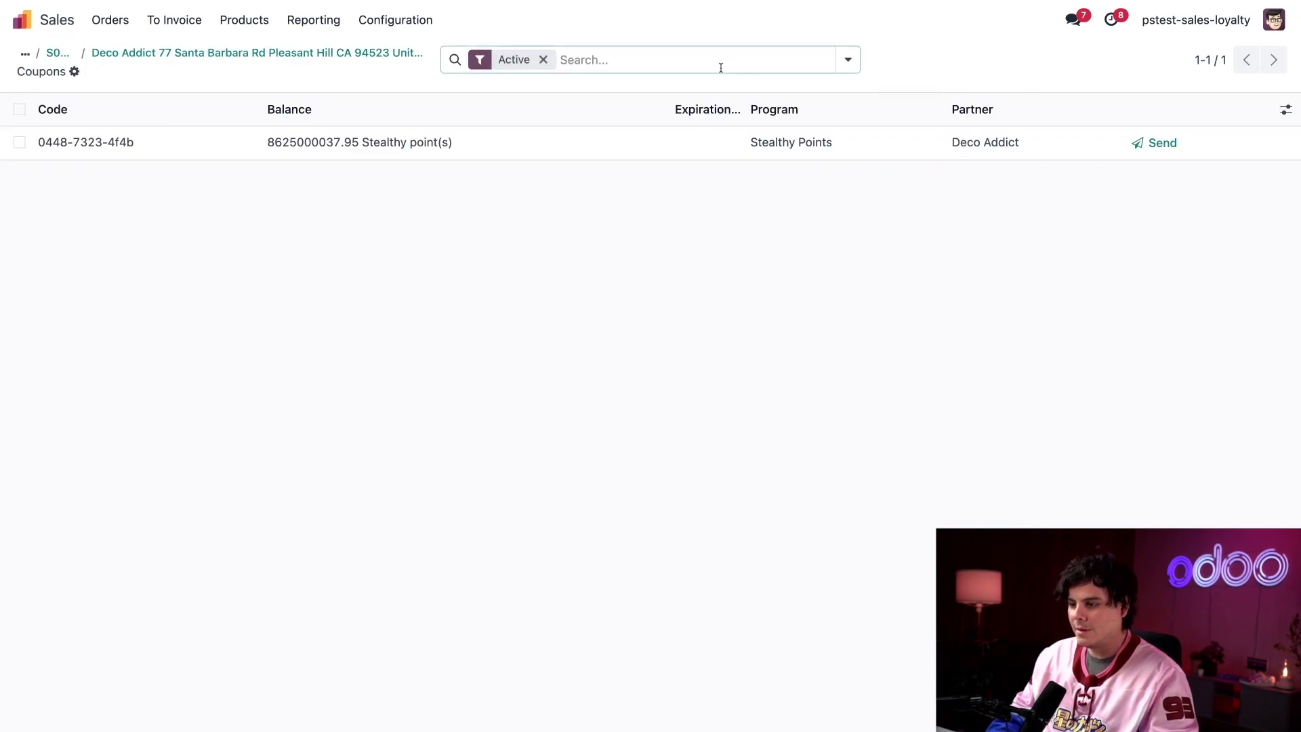